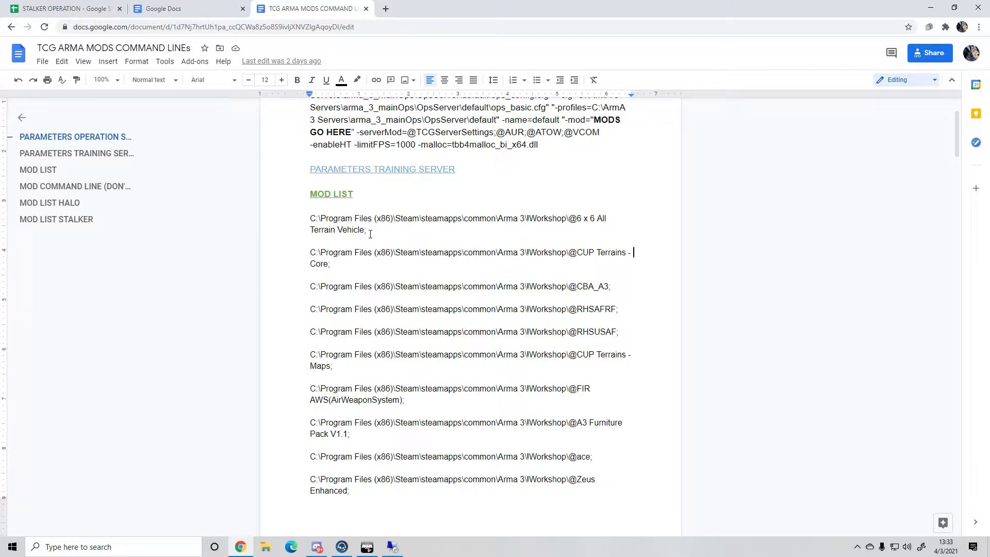
- Examine the launch parameters under the PARAMETERS OPERATION SERVER heading
scroll(416, 277, up, 2)
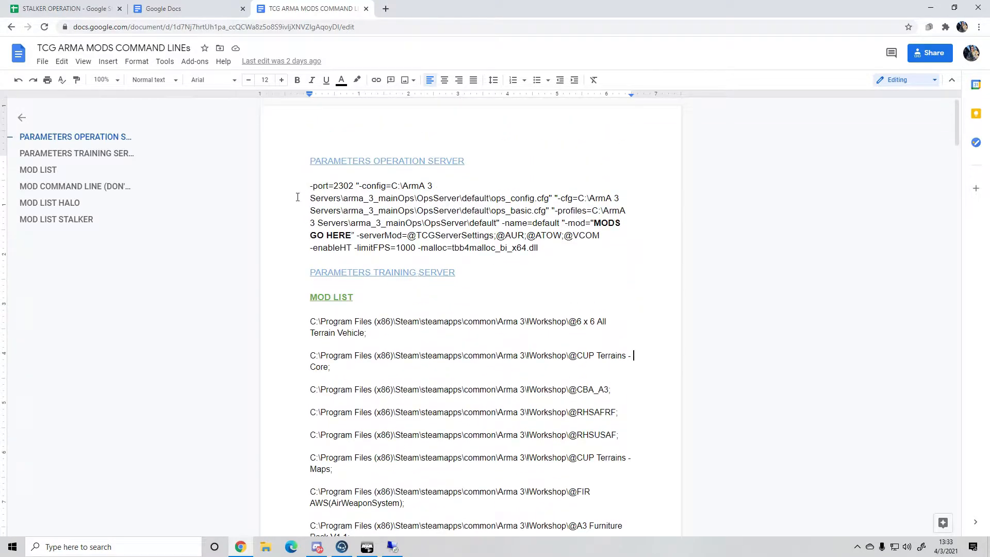
drag(311, 188, 544, 258)
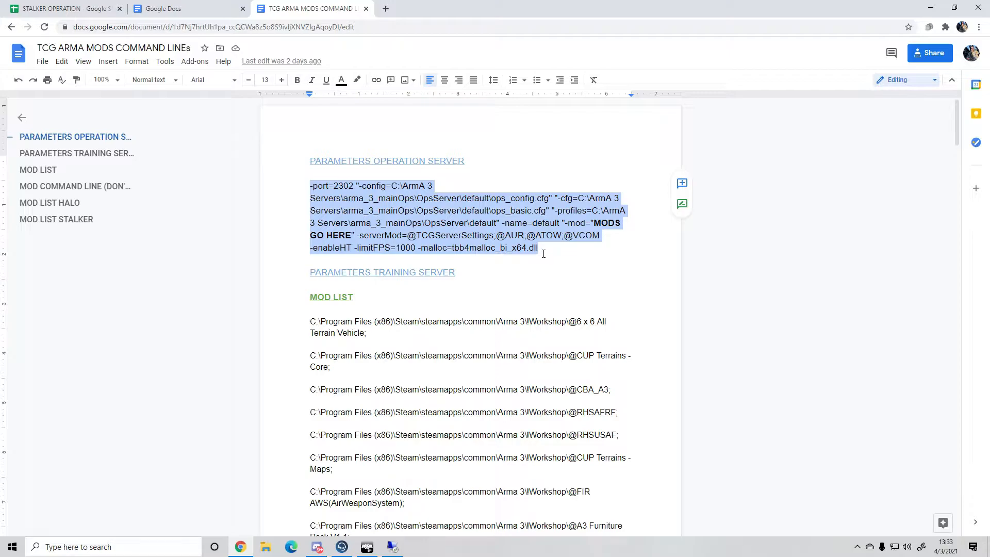
click(556, 251)
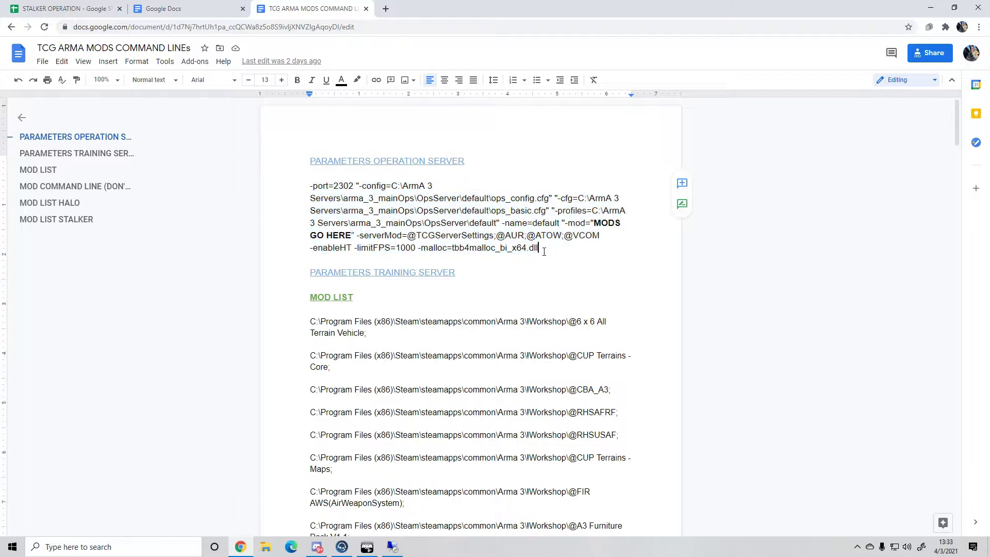
drag(543, 253, 300, 193)
click(585, 250)
drag(311, 186, 579, 262)
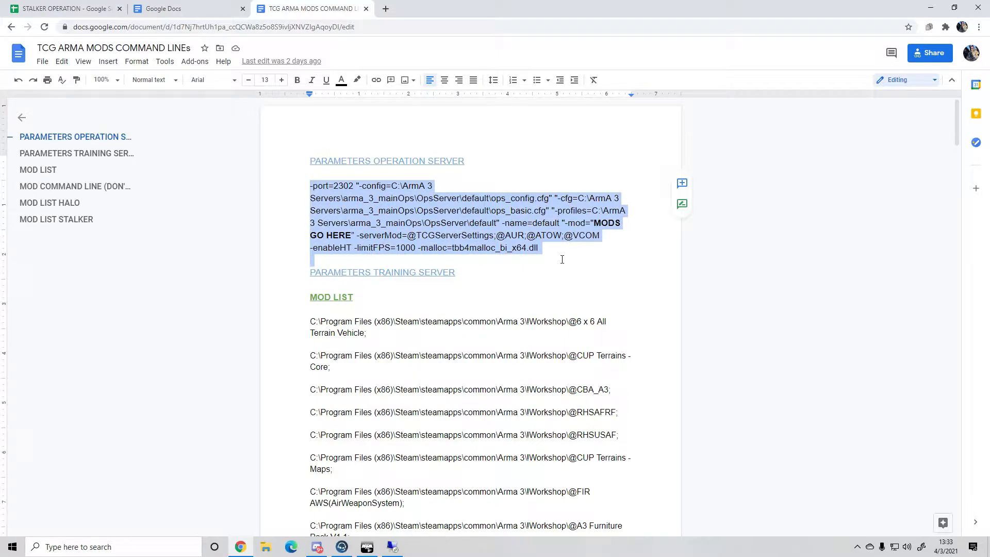
click(562, 260)
scroll(399, 342, down, 1)
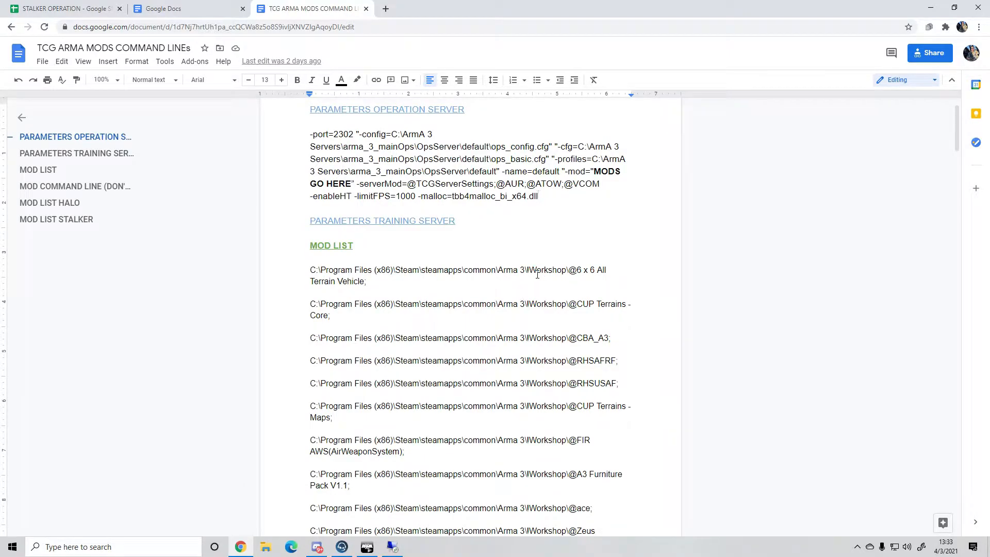
- Examine the folder path and mod name of the 6 x 6 All Terrain Vehicle entry in the mod list
drag(310, 270, 572, 278)
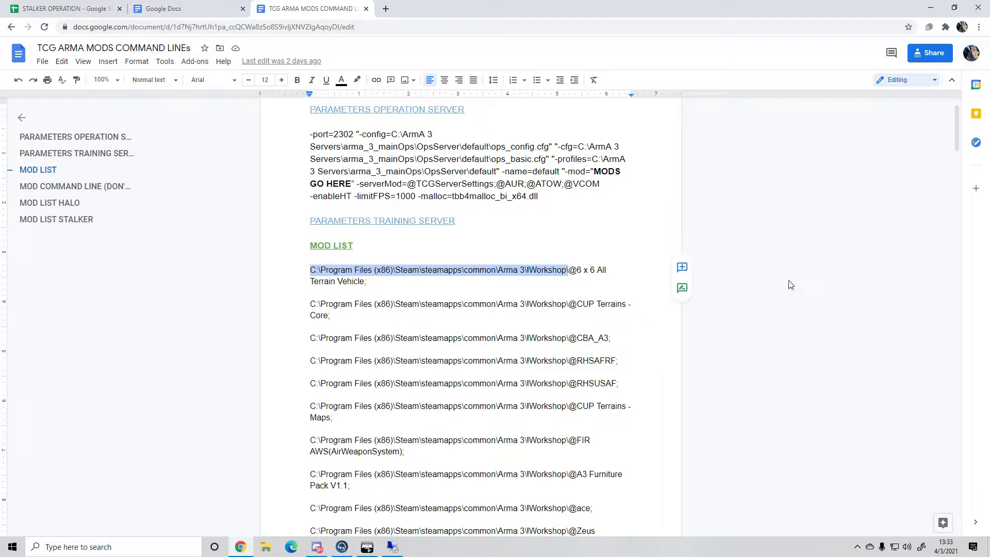
click(549, 286)
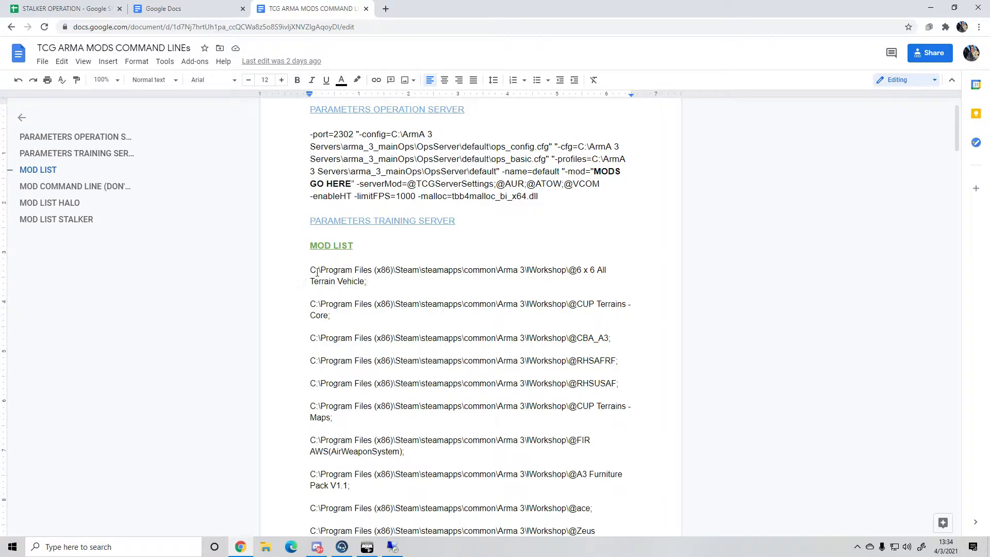
drag(310, 272, 612, 277)
- Switch to the Arma 3 Launcher and open the CBA_A3 mod's folder in File Explorer, accepting the Workshop cache warning
click(368, 545)
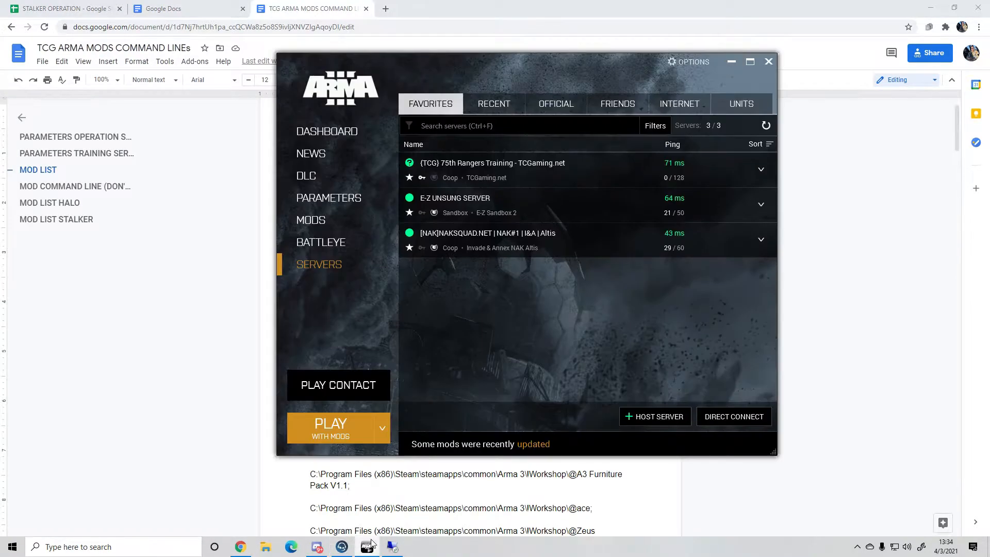
click(347, 225)
click(536, 175)
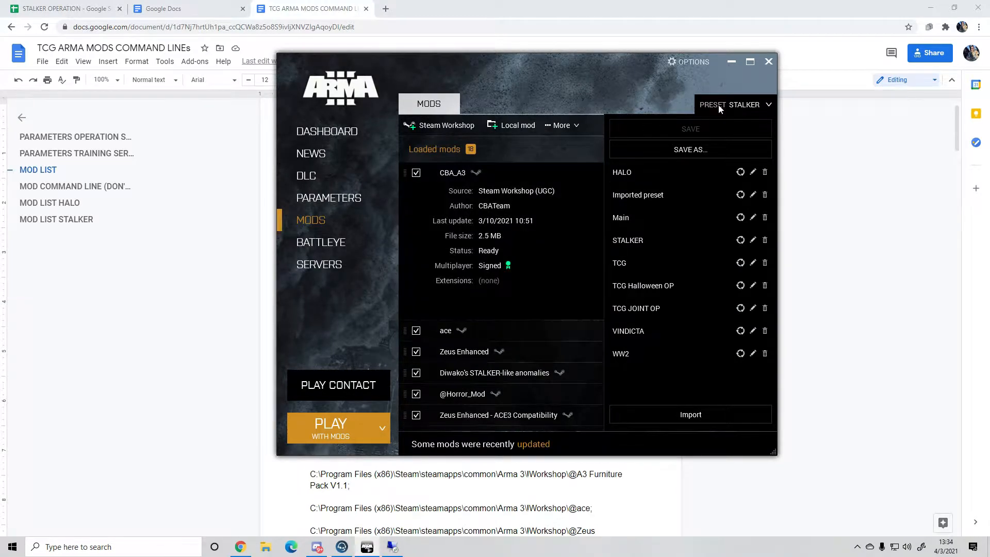
click(733, 105)
click(729, 308)
click(756, 350)
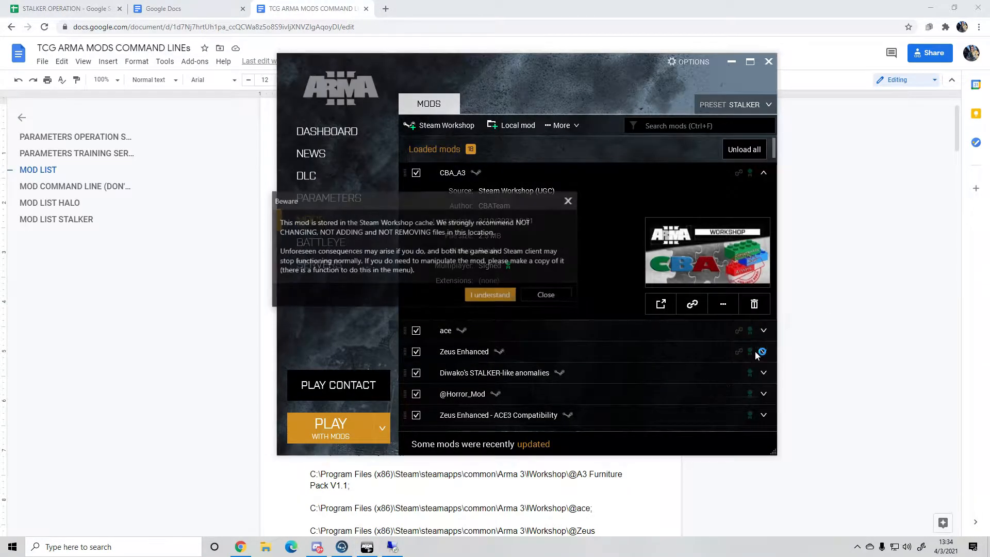
click(479, 300)
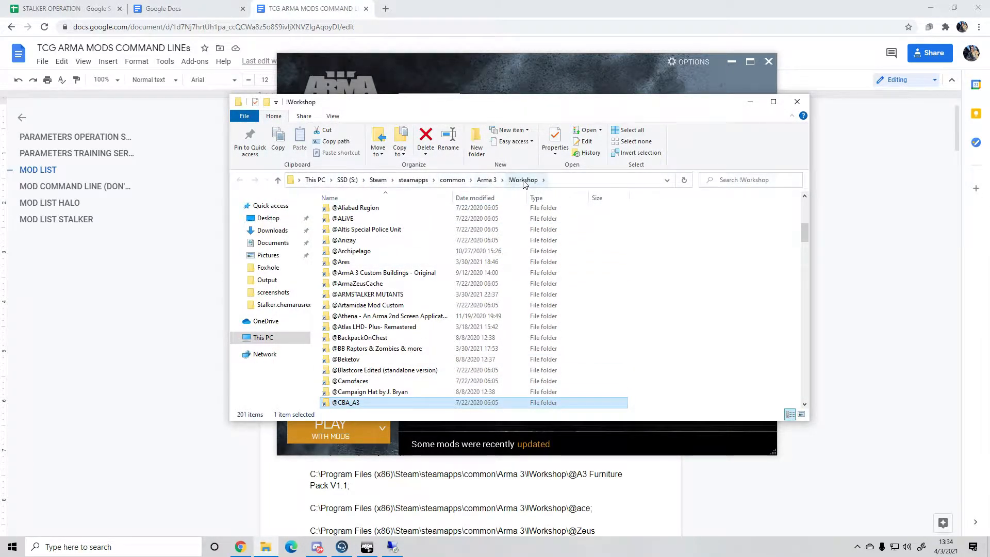
- Look through the Arma 3 game folder and the mod folders inside !Workshop, and return to the document
click(490, 185)
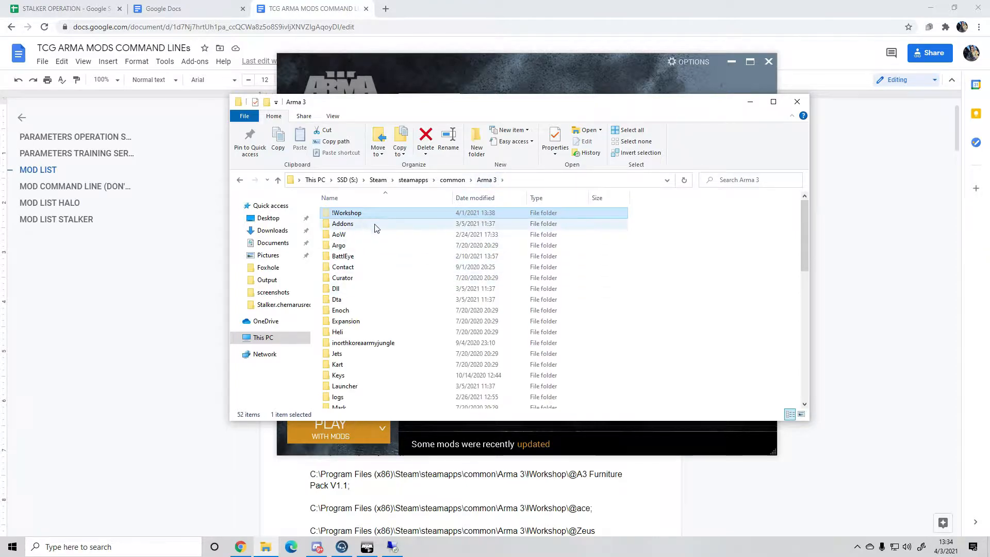
scroll(396, 266, down, 5)
scroll(397, 274, up, 4)
scroll(396, 274, up, 1)
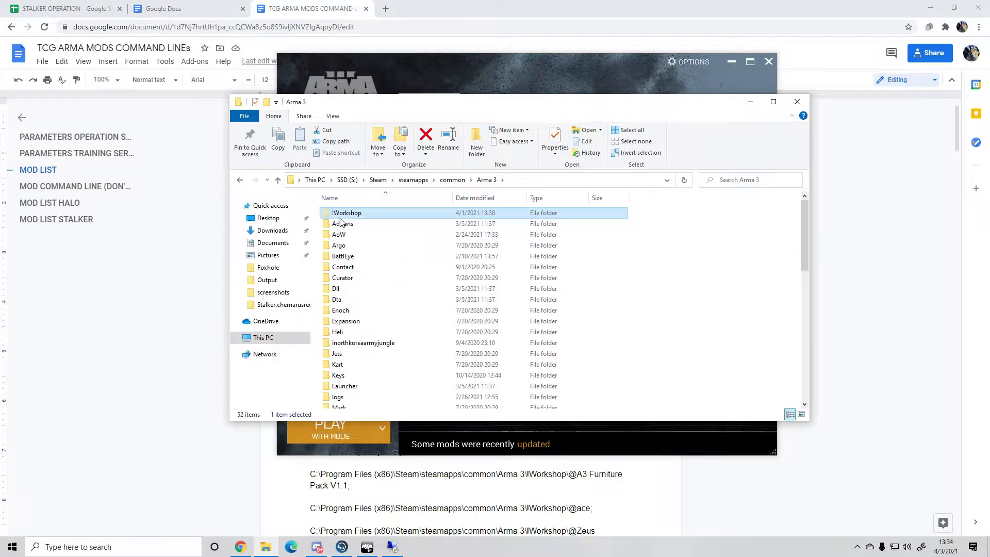
scroll(388, 306, down, 4)
scroll(388, 305, up, 4)
double_click(362, 211)
scroll(364, 243, down, 2)
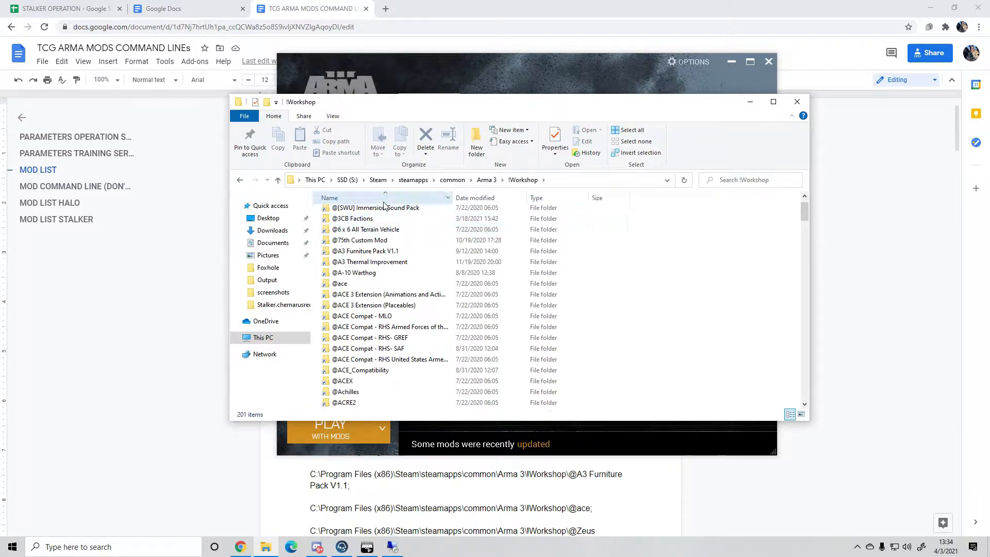
scroll(367, 332, down, 4)
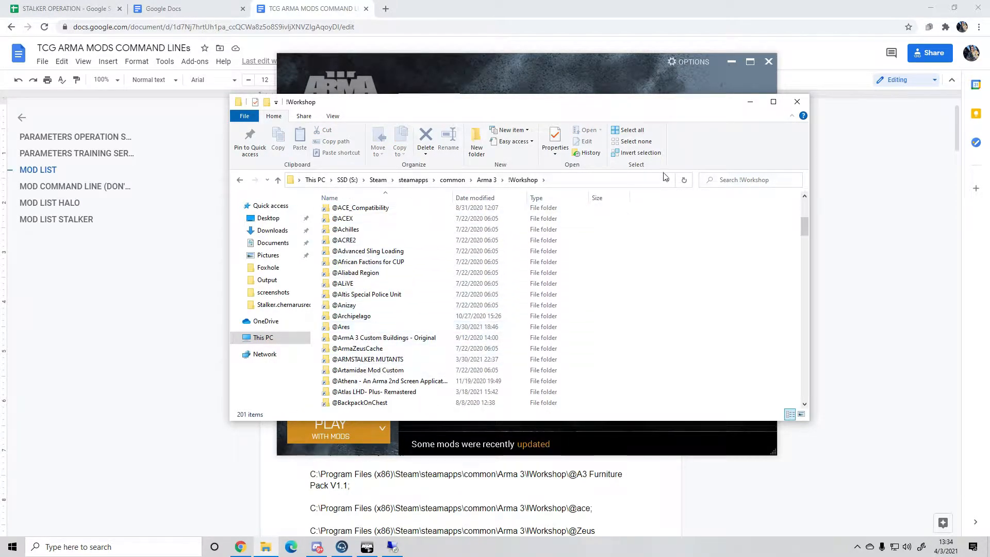
click(735, 63)
click(735, 64)
- Copy the path prefix "C:\Program Files (x86)\Steam\steamapps\common\Arma 3\!Workshop\@" from the Drongos Spooks and Anomalies entry at the document's end
scroll(506, 274, down, 4)
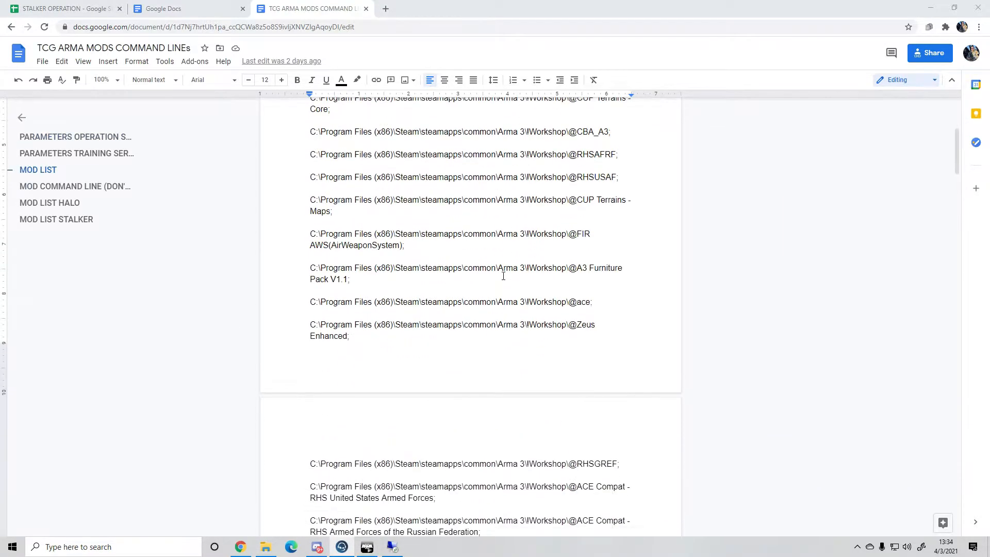
scroll(508, 270, up, 3)
scroll(508, 270, down, 8)
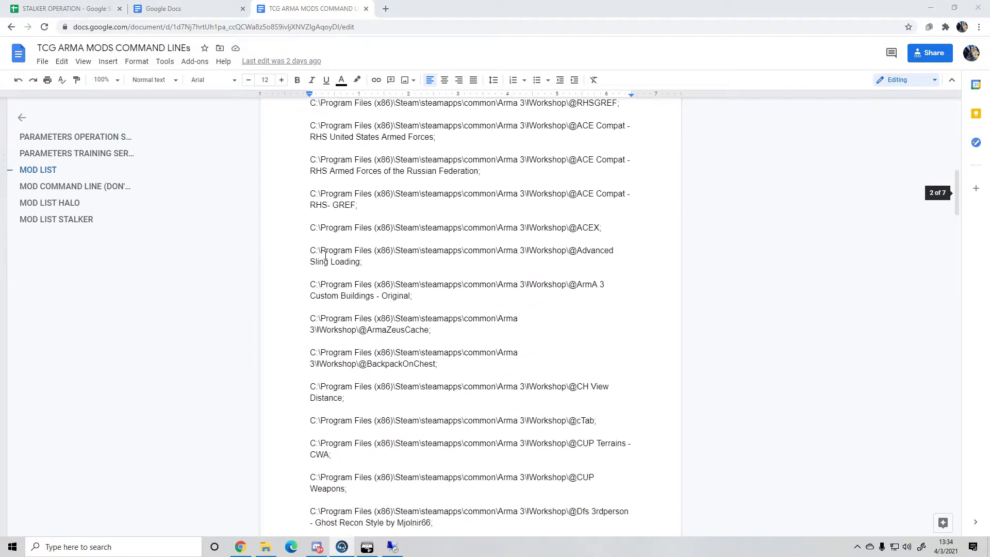
scroll(418, 296, down, 15)
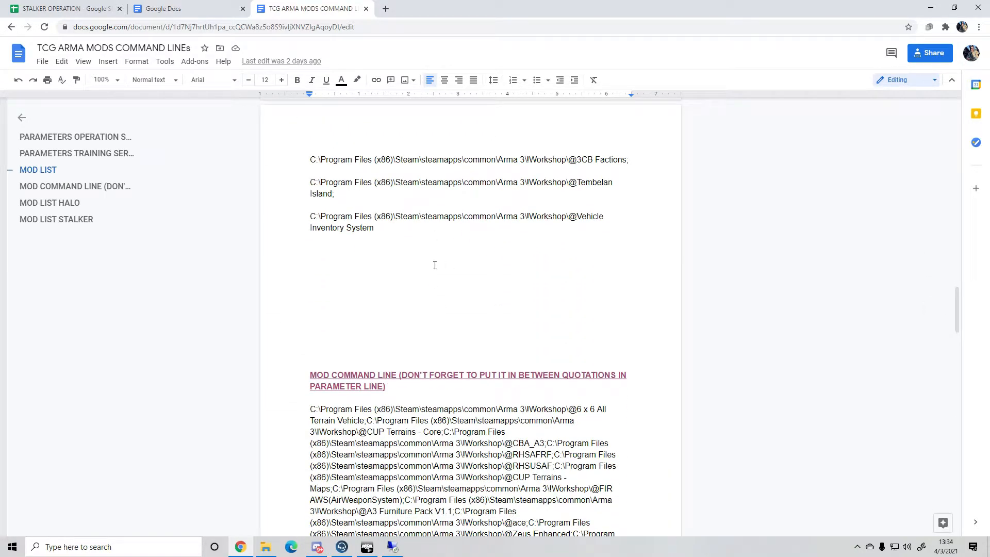
scroll(435, 265, down, 20)
scroll(435, 265, down, 10)
drag(310, 131, 582, 135)
key(ctrl+c)
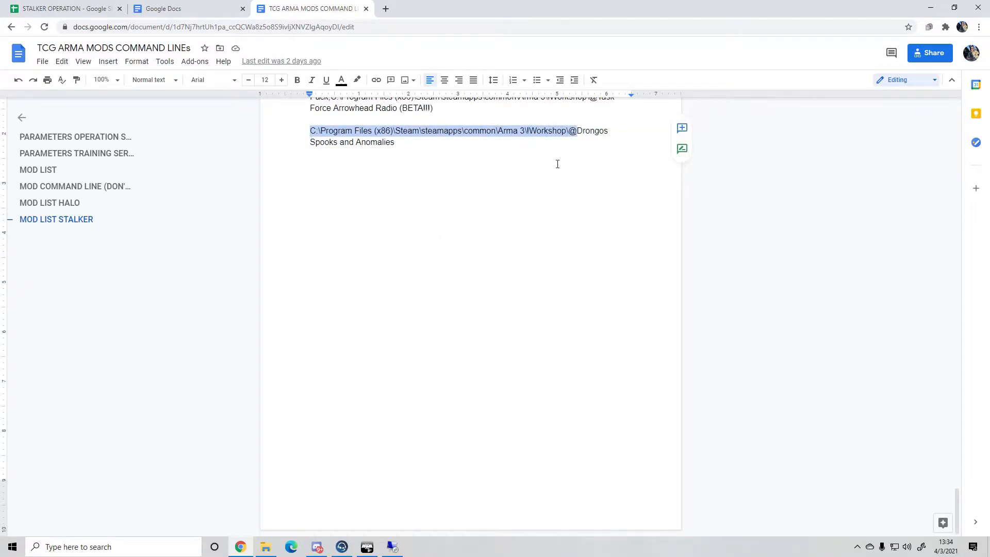
- Paste the copied path prefix on seven separate lines below the Drongos Spooks and Anomalies entry
click(438, 206)
key(Return)
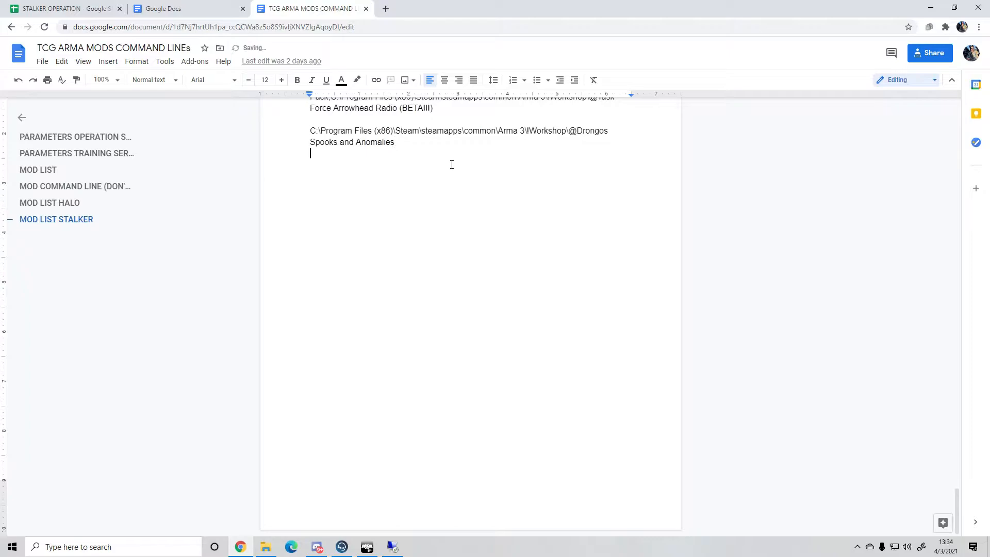
key(ctrl+v)
key(Return)
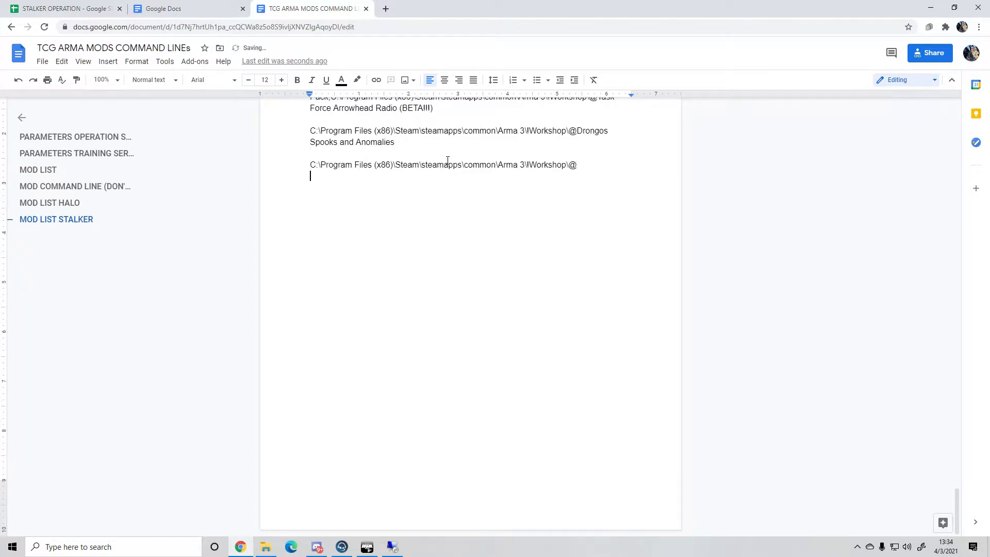
key(ctrl+v)
key(Return)
key(ctrl+v)
key(Return)
key(ctrl+v)
key(Return)
key(ctrl+v)
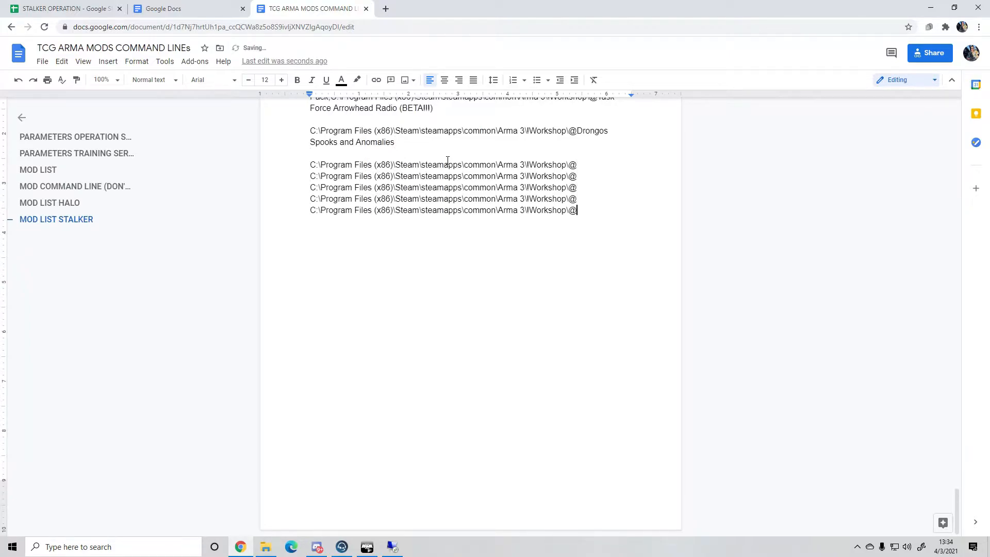
key(Return)
key(ctrl+v)
key(Return)
key(ctrl+v)
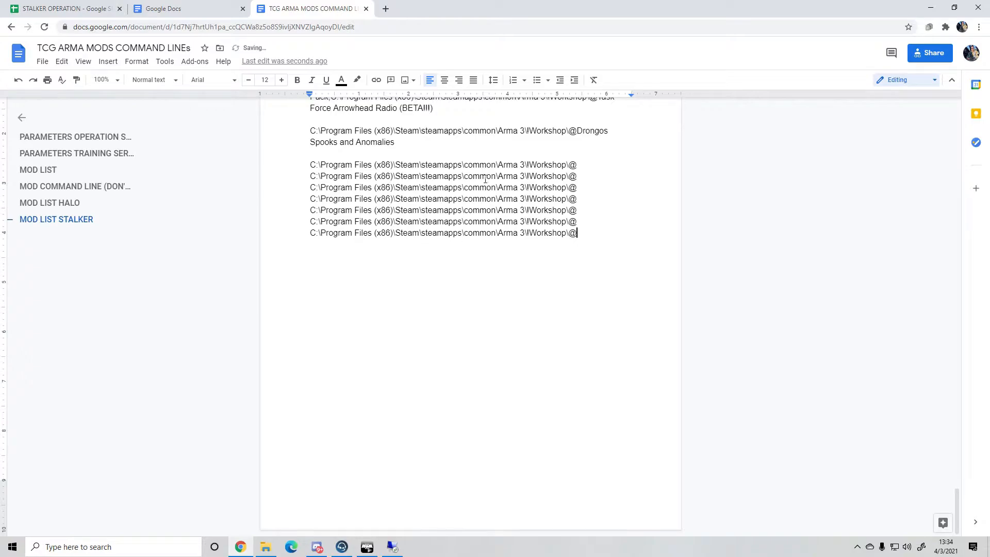
- Remove the trailing @ from each of the seven pasted path lines
key(BackSpace)
click(591, 223)
key(BackSpace)
click(590, 211)
key(BackSpace)
click(589, 201)
key(BackSpace)
click(589, 189)
key(BackSpace)
click(588, 178)
key(BackSpace)
click(586, 168)
key(BackSpace)
scroll(530, 340, up, 2)
click(367, 547)
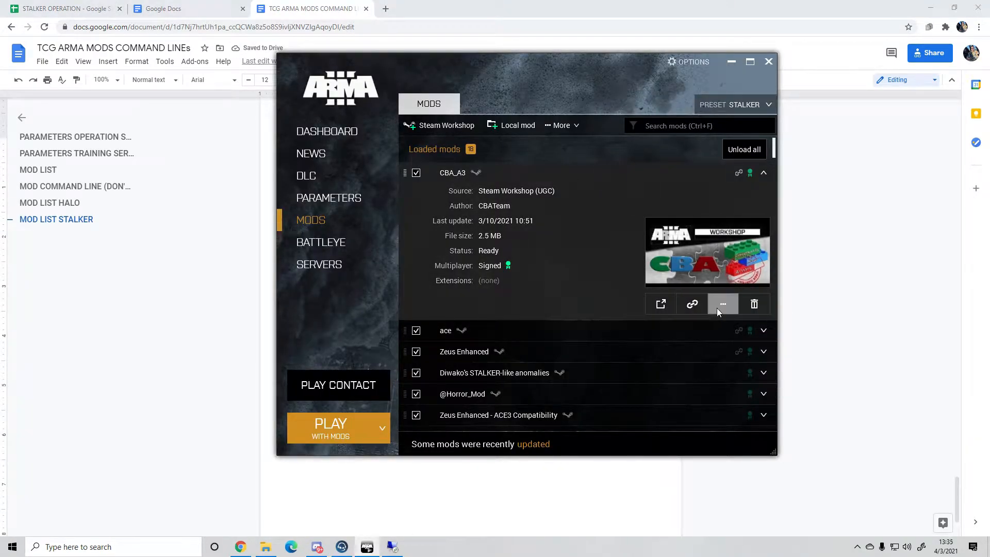
click(717, 308)
click(735, 349)
click(515, 321)
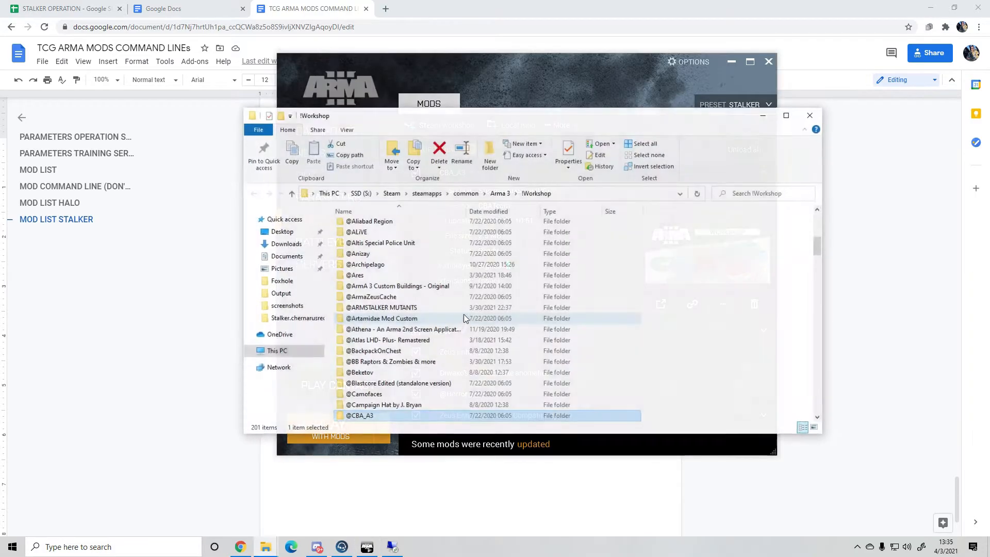
right_click(396, 416)
click(432, 403)
key(ctrl+c)
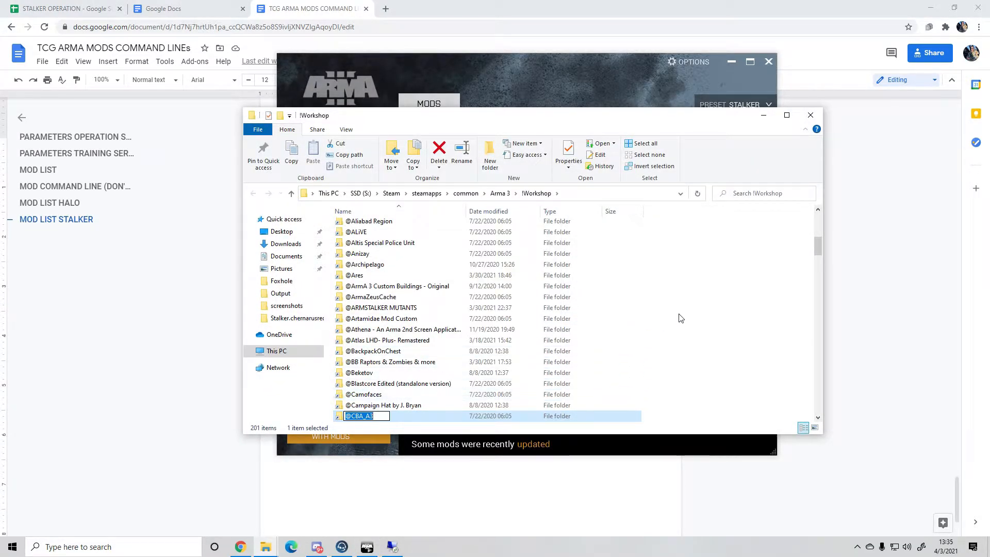
click(764, 120)
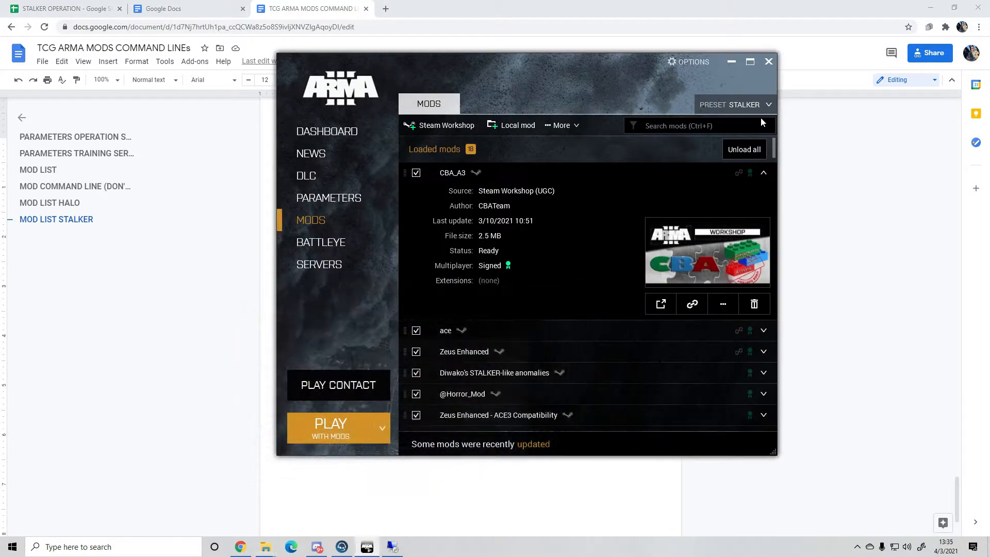
click(731, 62)
click(581, 273)
key(ctrl+v)
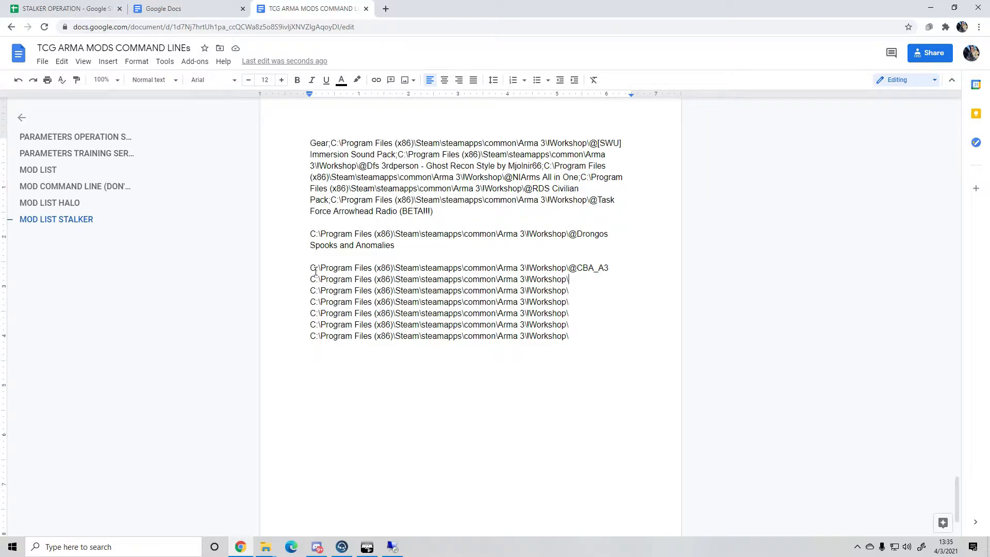
drag(311, 273, 615, 270)
click(571, 275)
scroll(608, 251, up, 1)
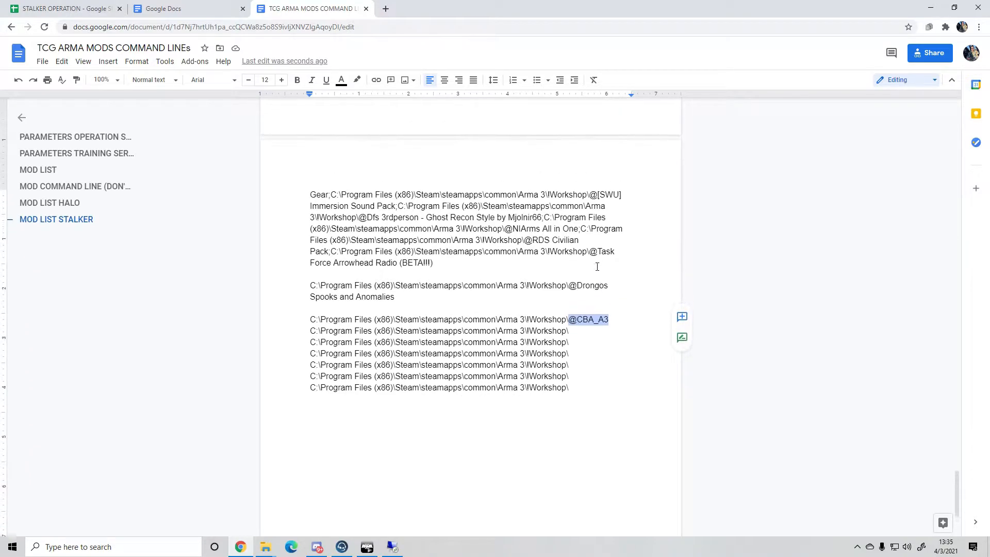
click(591, 336)
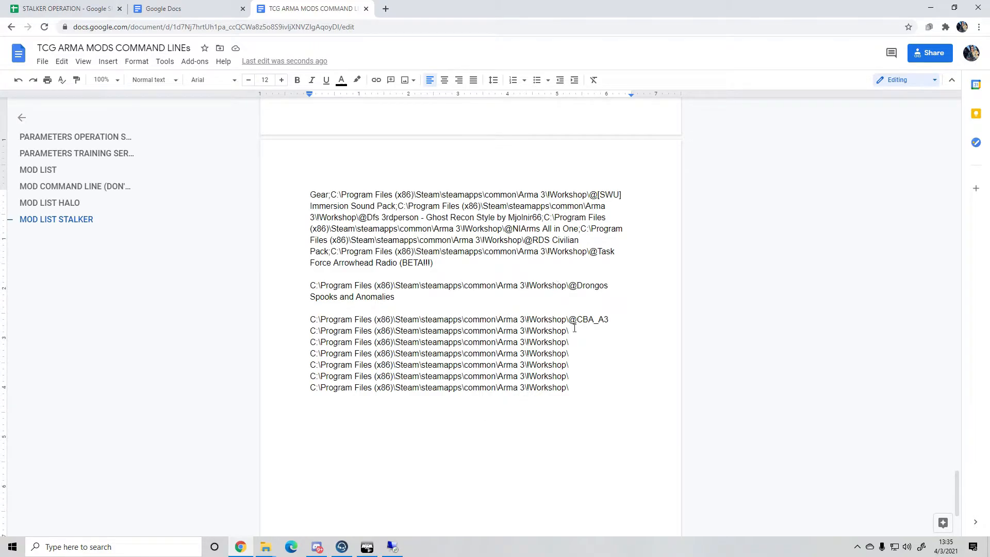
text(@RHSARF)
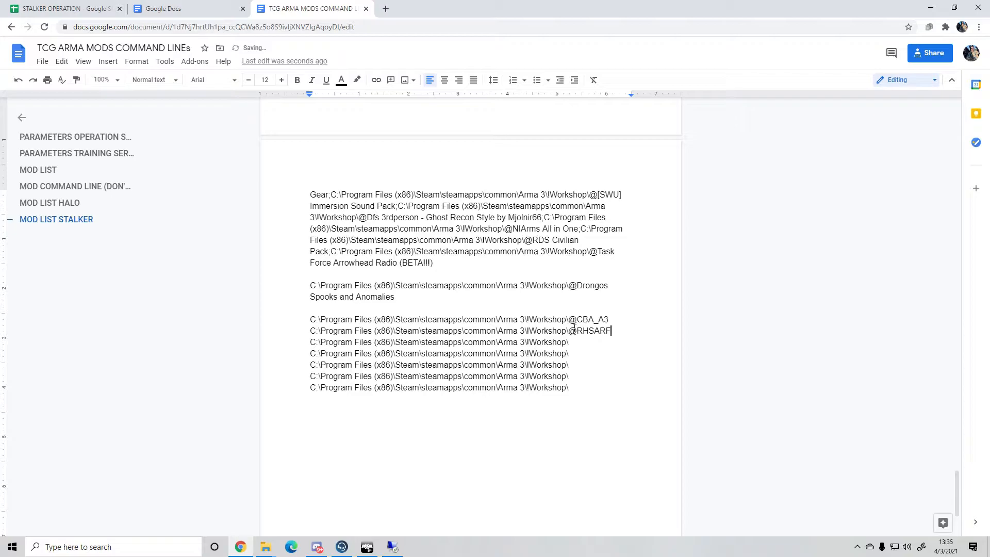
scroll(589, 336, down, 1)
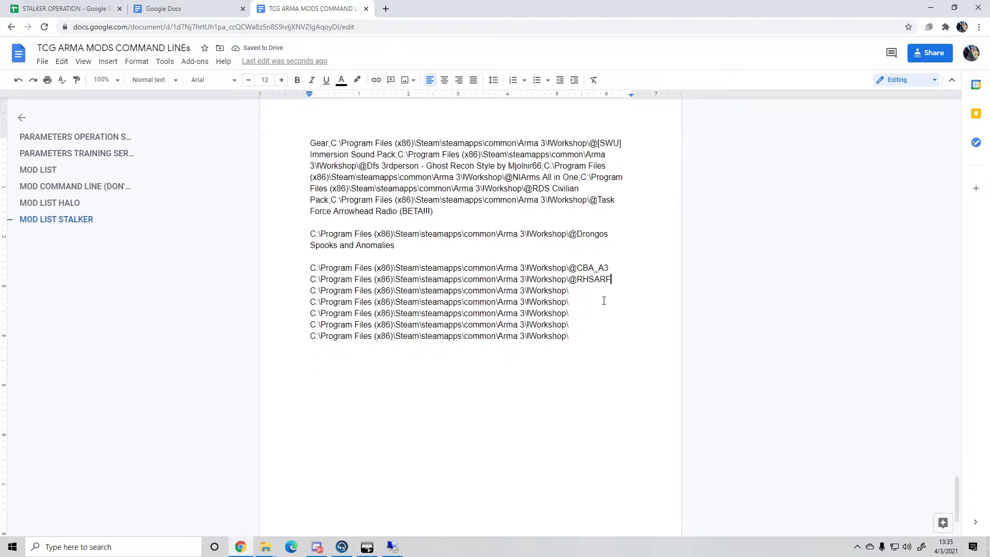
drag(569, 335, 290, 293)
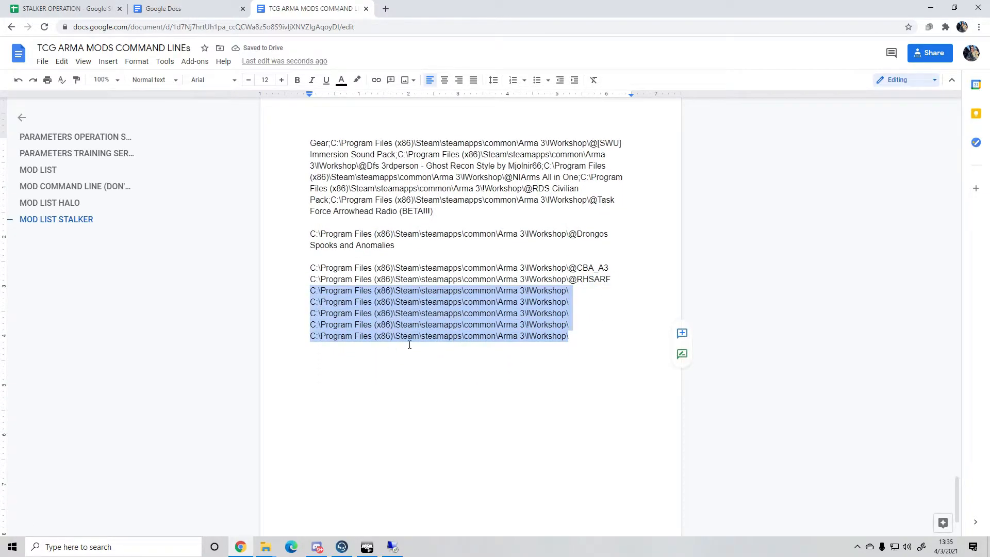
key(BackSpace)
click(610, 269)
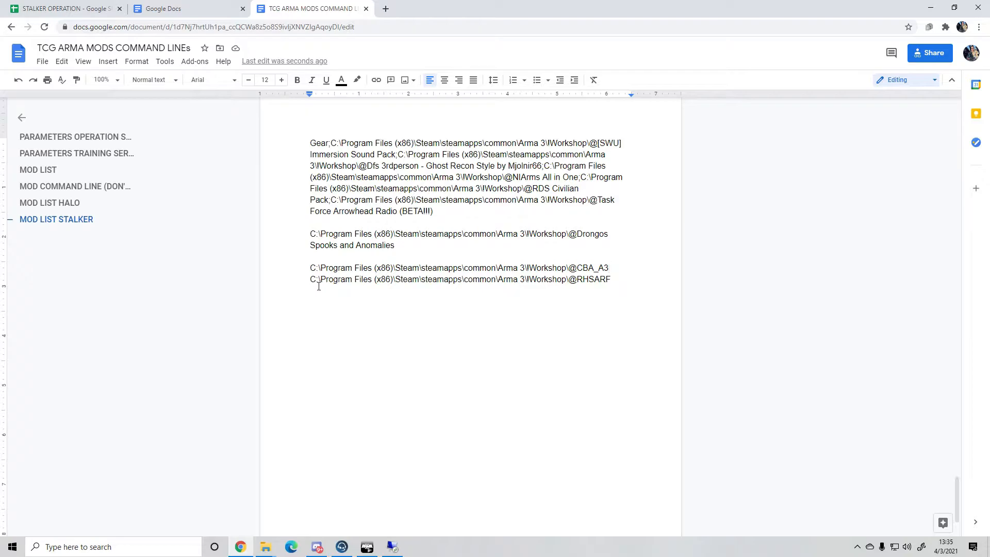
drag(313, 281, 574, 282)
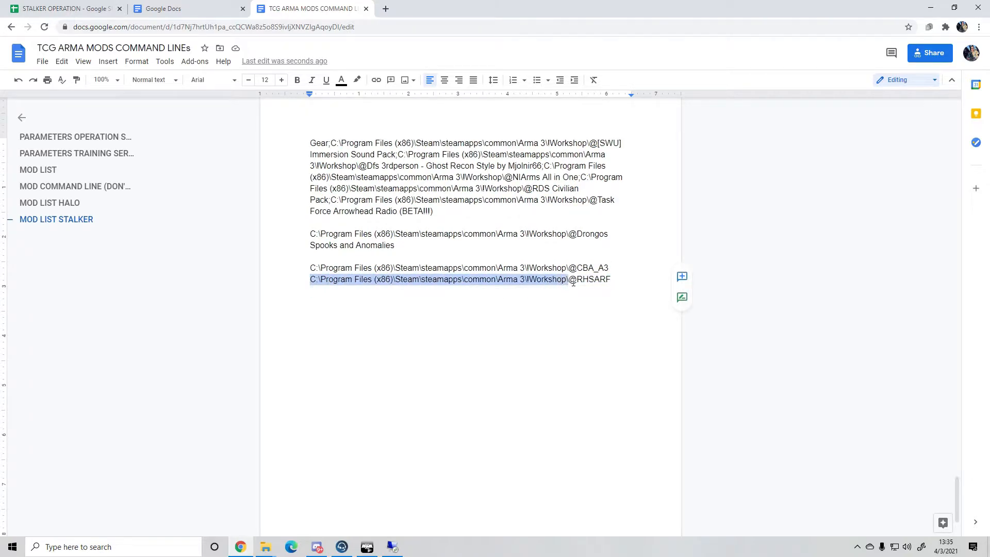
key(ctrl+c)
click(397, 294)
key(ctrl+v)
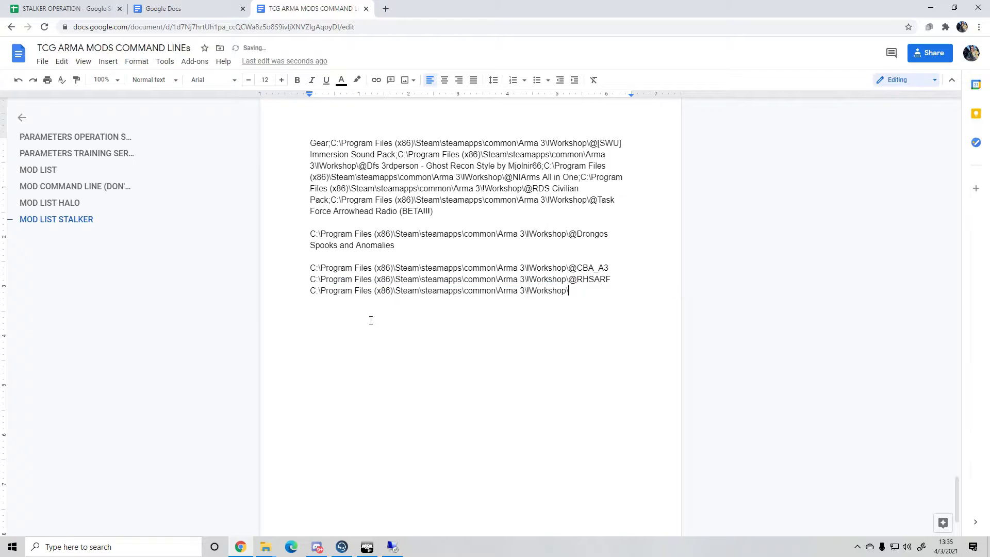
key(Return)
key(ctrl+v)
key(Return)
key(ctrl+v)
key(Return)
key(ctrl+v)
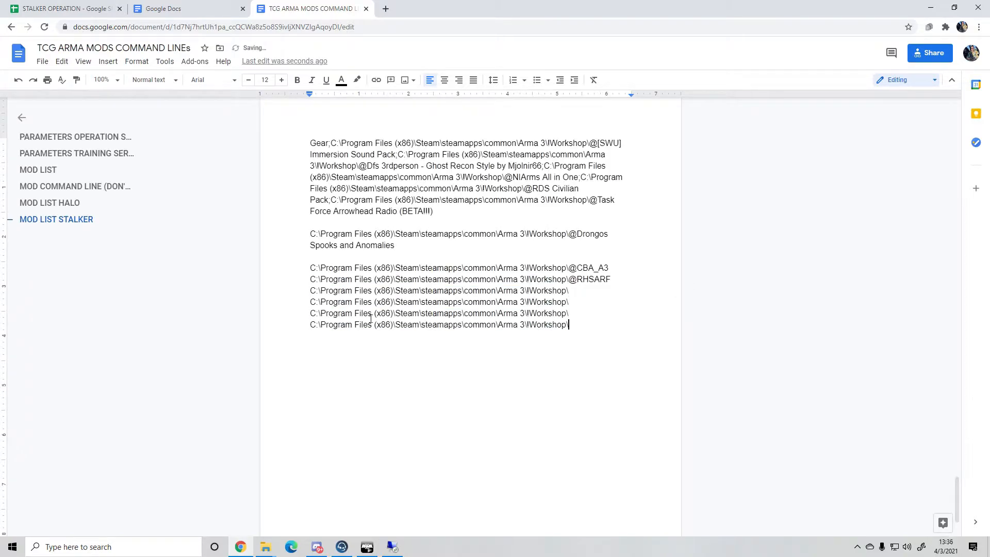
key(Return)
key(ctrl+v)
key(Return)
key(ctrl+v)
key(Return)
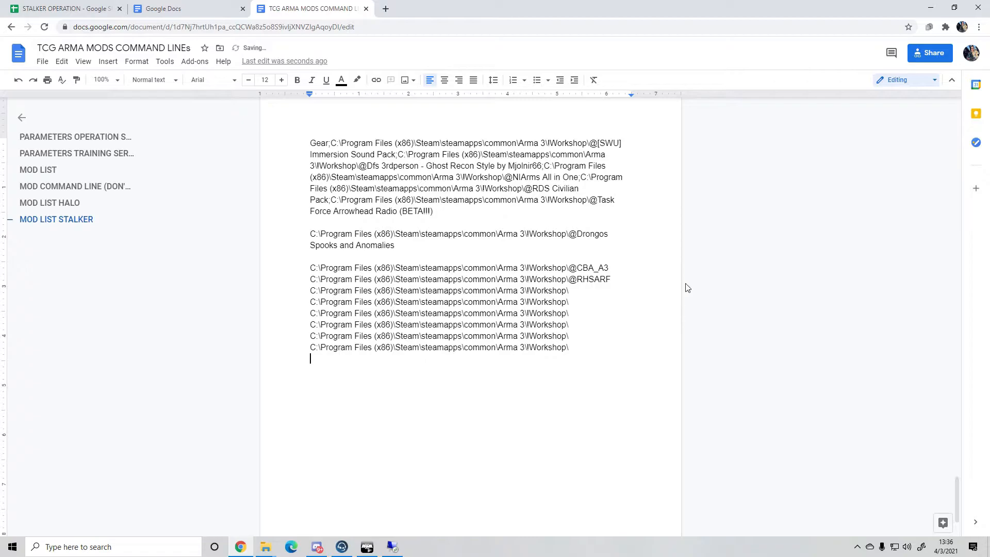
click(630, 274)
text(;)
key(Down)
text(;)
key(Down)
text(;)
key(Down)
text(;)
key(Down)
text(;)
key(Down)
text(;)
key(Down)
key(semicolon)
key(Down)
- Remove the line breaks between the new path lines so they form one continuous semicolon-separated paragraph
click(312, 280)
key(BackSpace)
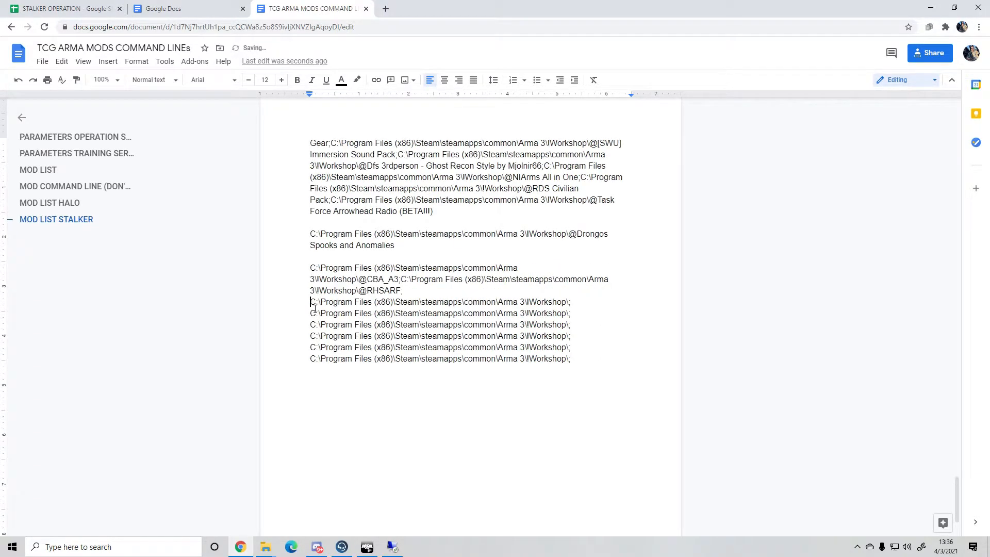
key(BackSpace)
click(311, 313)
key(BackSpace)
click(311, 313)
key(BackSpace)
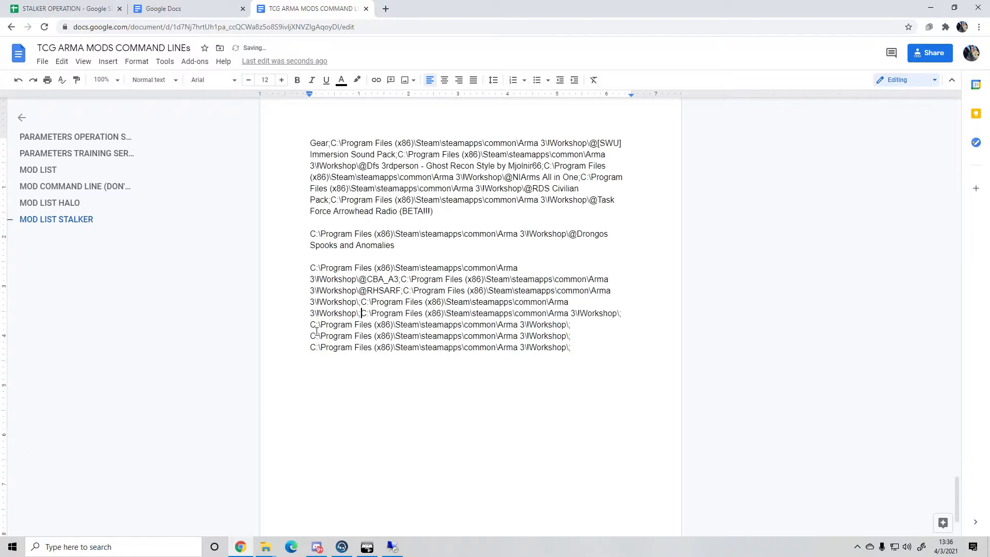
key(BackSpace)
click(311, 335)
key(BackSpace)
click(311, 347)
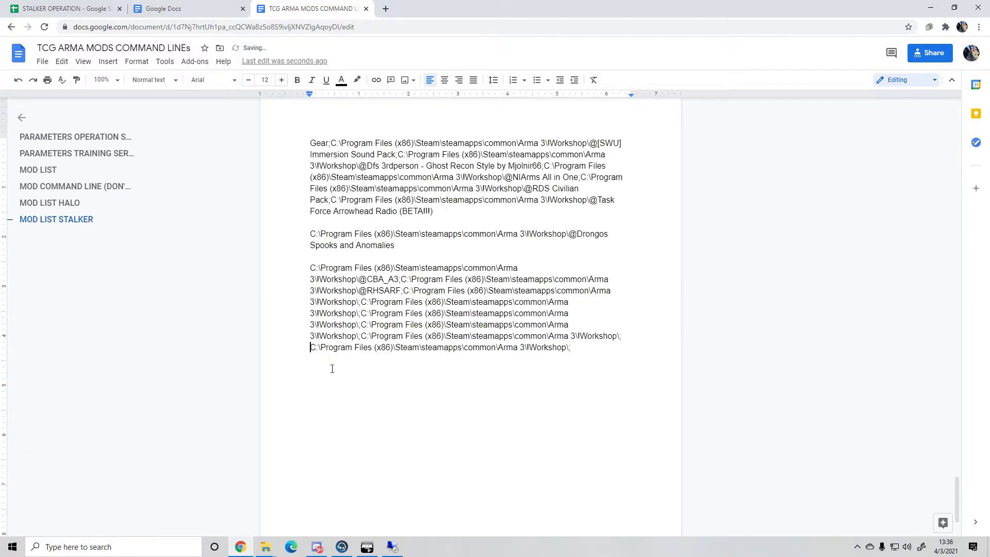
key(BackSpace)
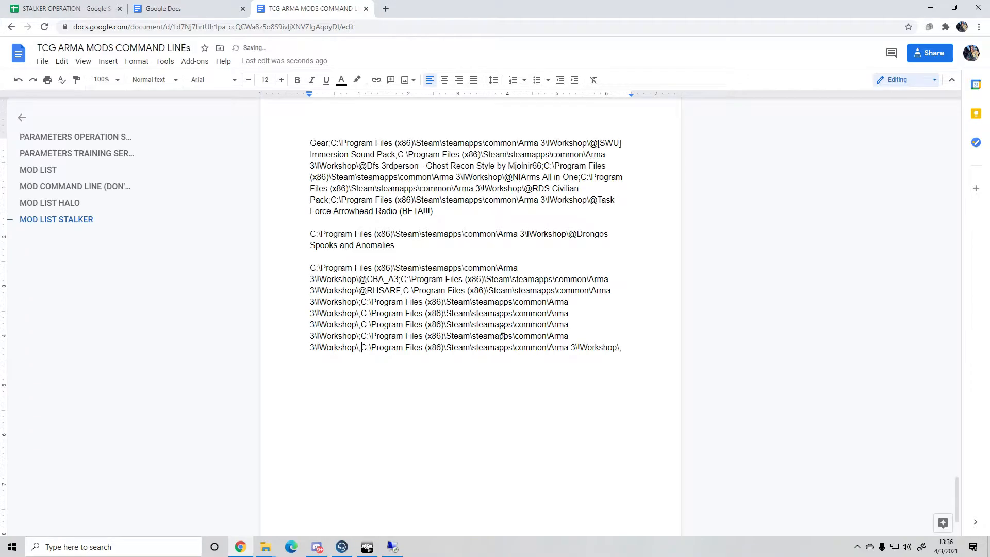
drag(622, 353, 262, 279)
click(582, 312)
drag(623, 348, 303, 270)
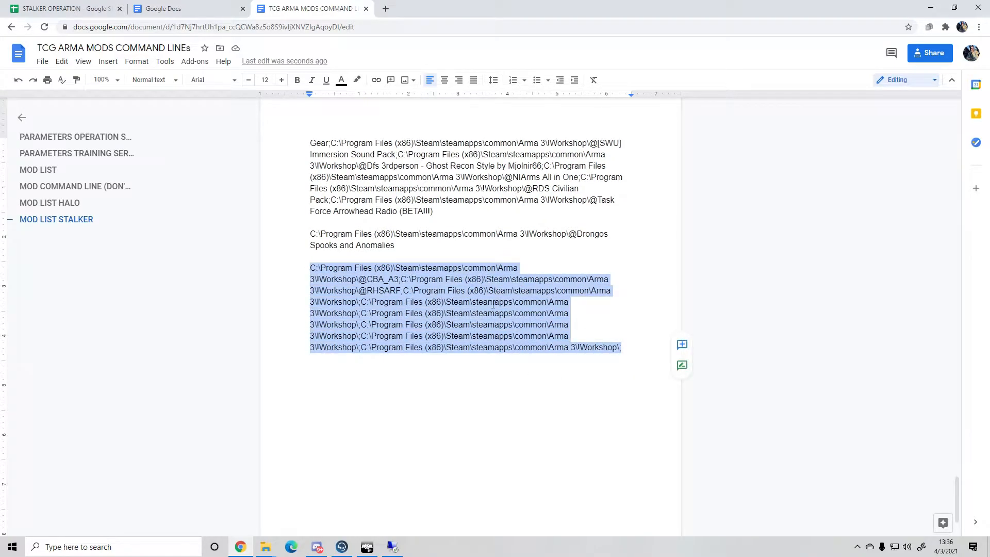
click(621, 349)
drag(623, 349, 313, 279)
click(335, 291)
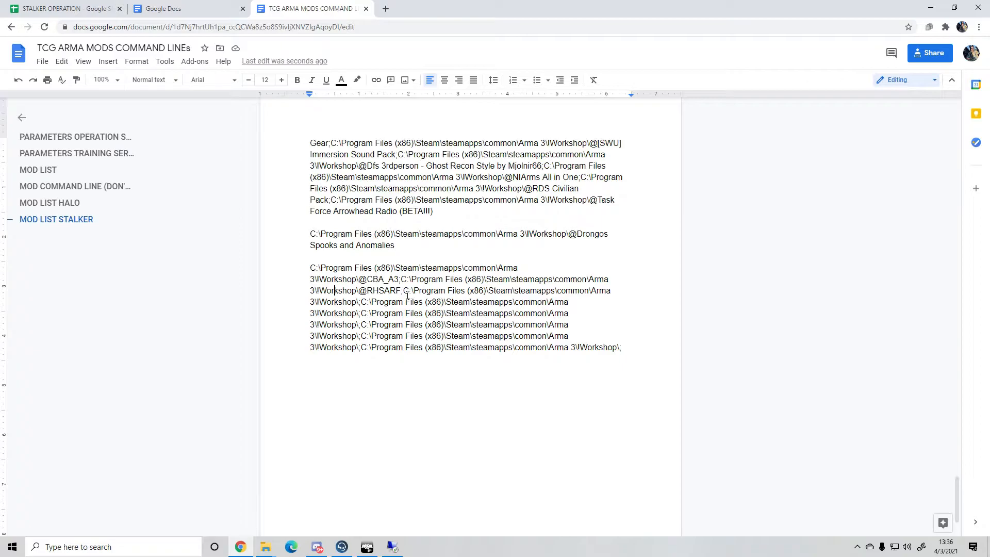
drag(622, 349, 293, 280)
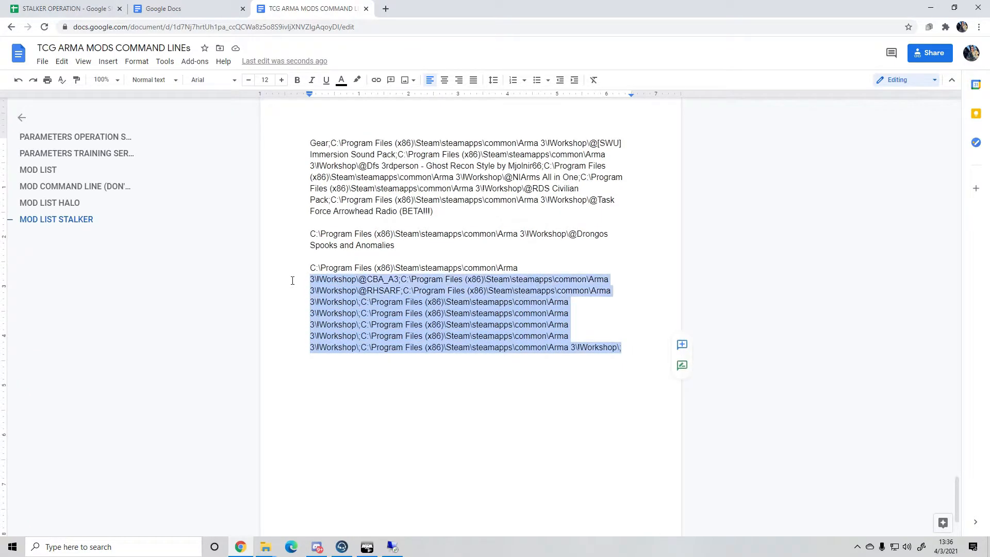
click(328, 286)
drag(634, 361, 298, 274)
- Switch to the remote server, open the mod list in the Arma 3 Launcher and look through the available mods
key(alt+Tab)
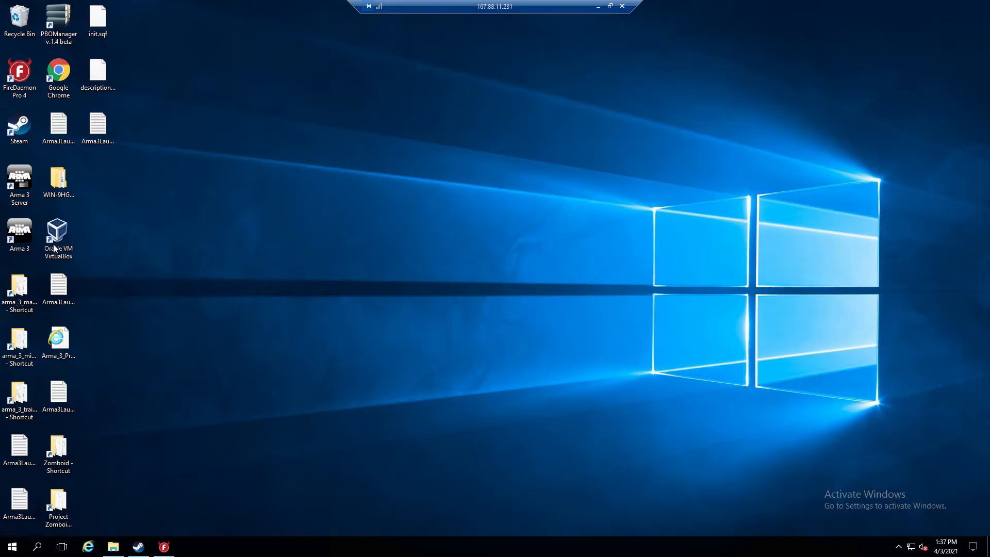
double_click(15, 238)
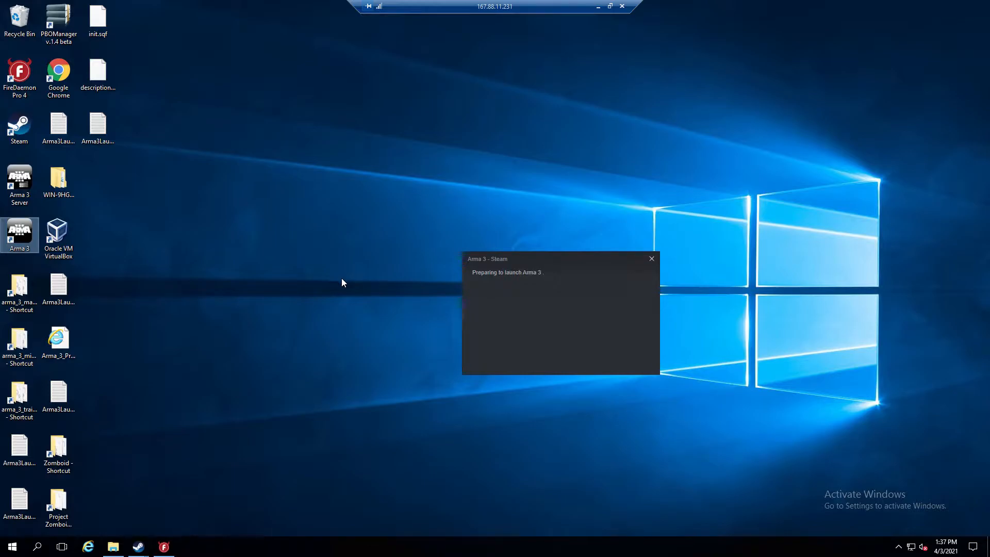
double_click(485, 5)
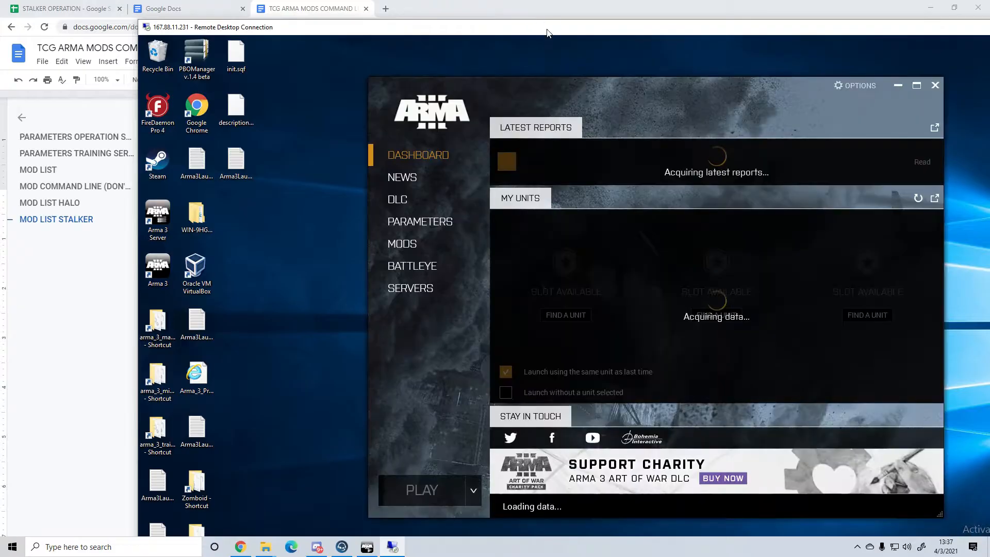
double_click(547, 30)
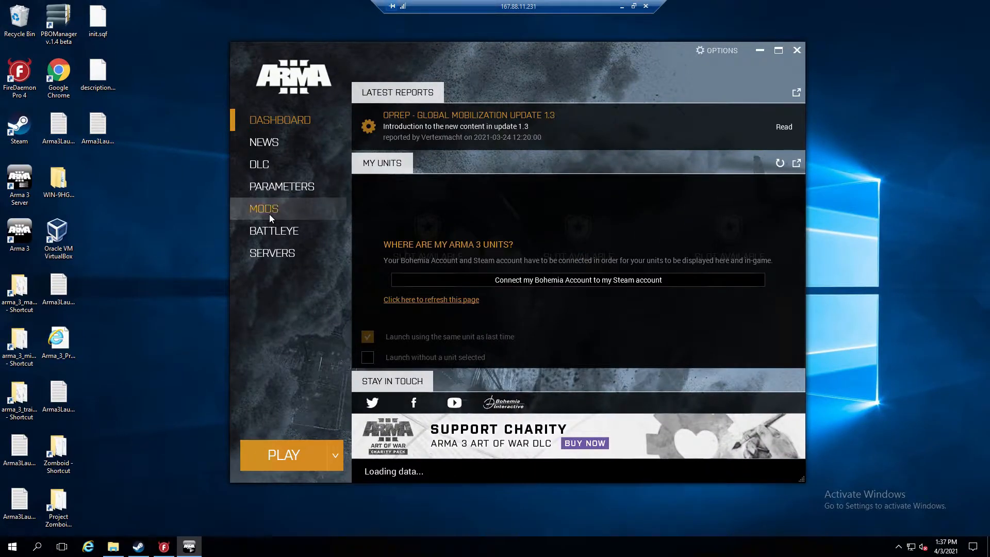
click(269, 215)
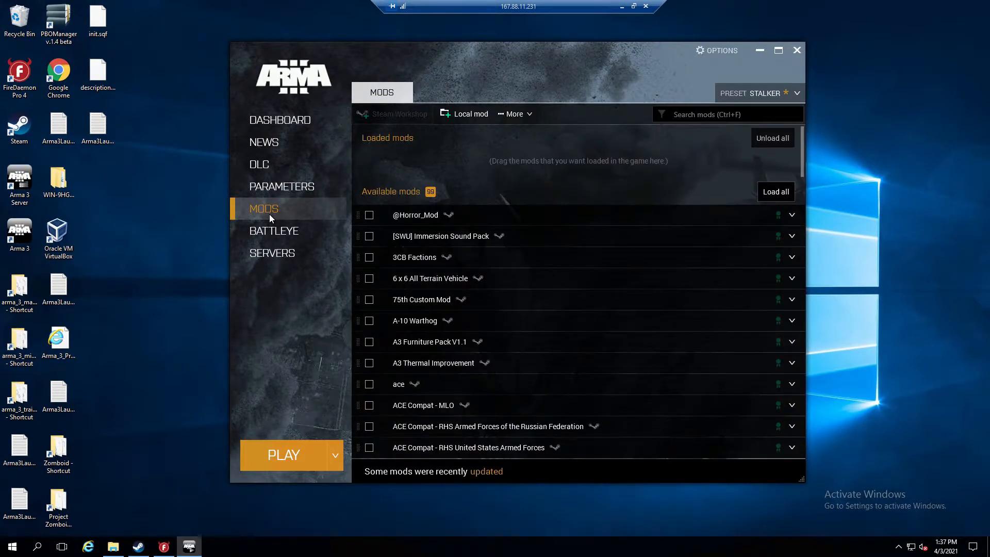
scroll(454, 248, down, 6)
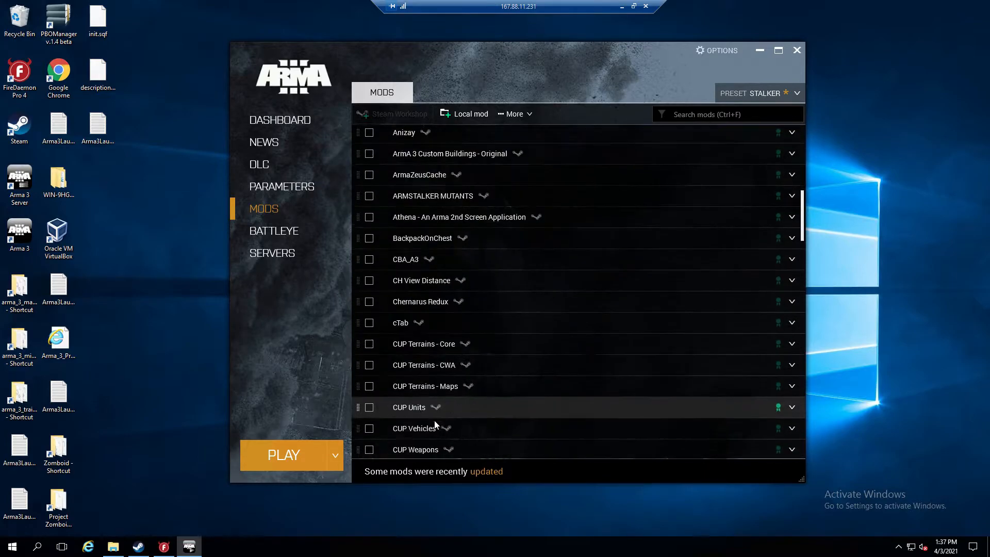
scroll(439, 408, down, 8)
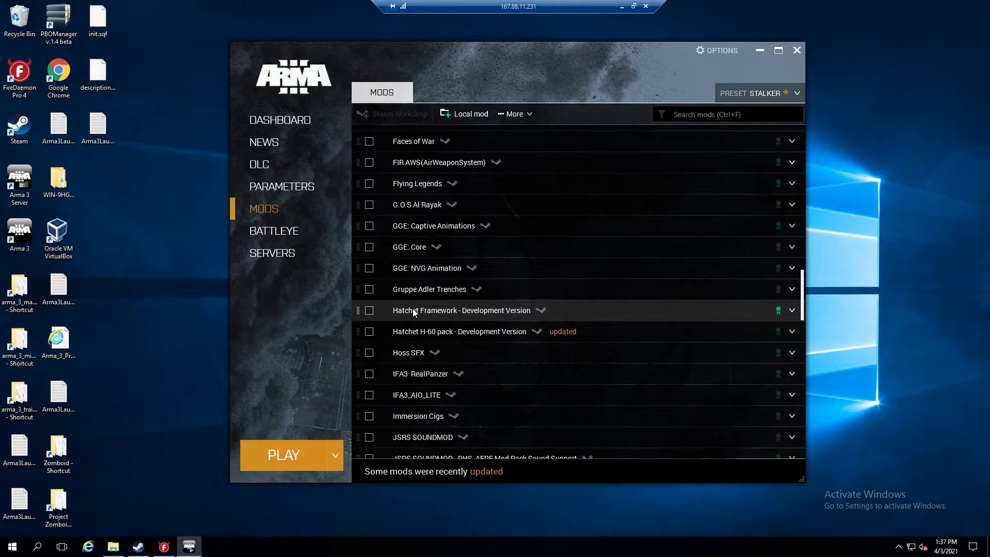
scroll(416, 309, up, 8)
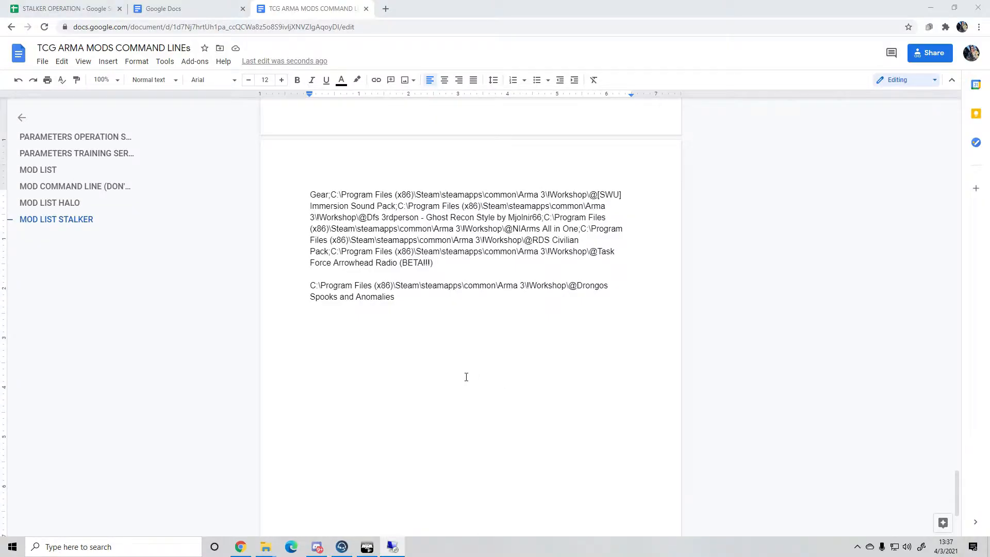
scroll(447, 342, up, 3)
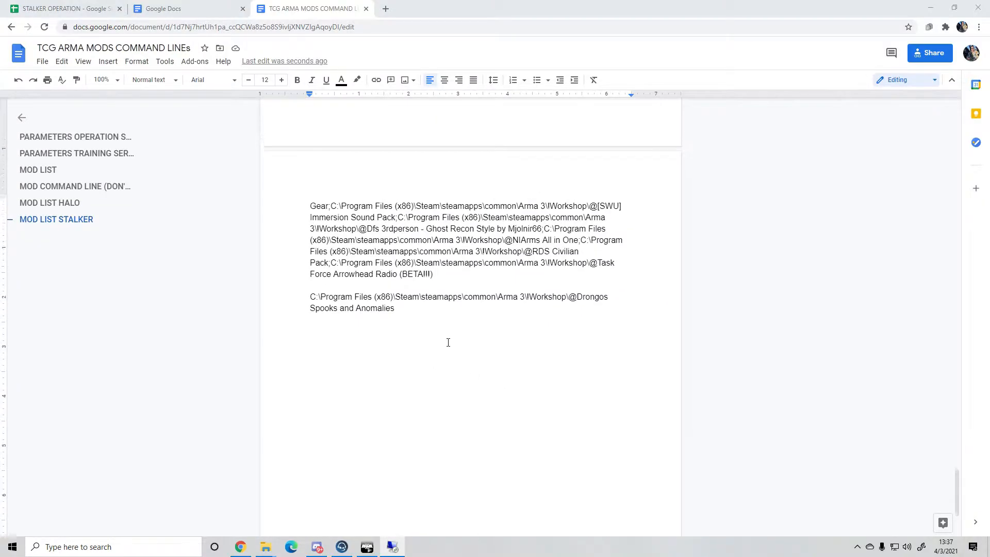
scroll(448, 343, up, 2)
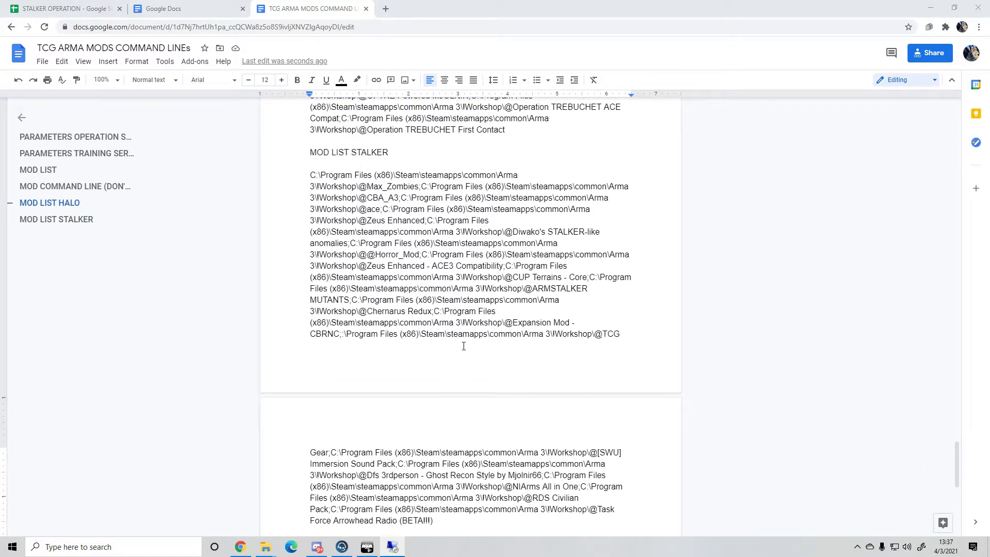
scroll(464, 346, down, 3)
scroll(438, 412, up, 1)
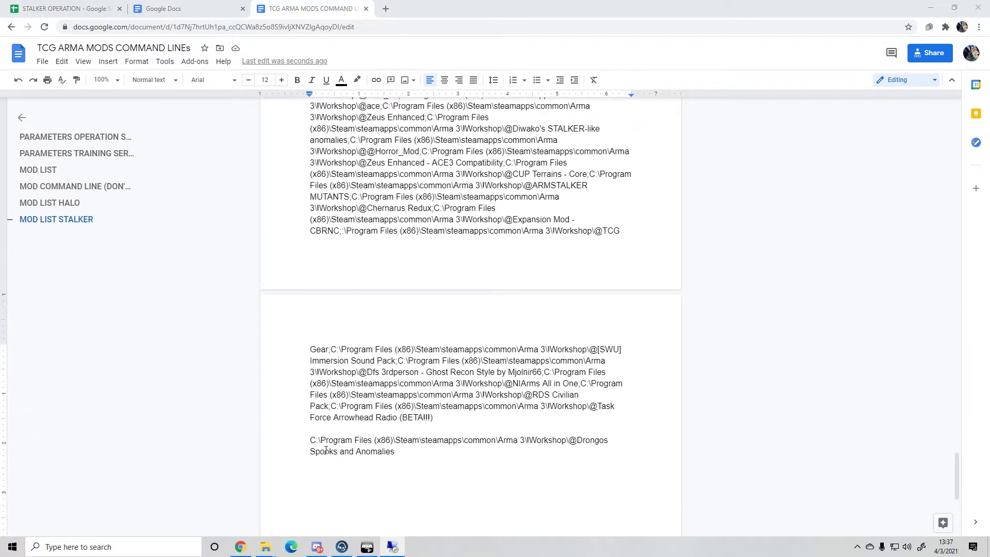
key(Left)
key(Left)
text(;)
key(Right)
key(Right)
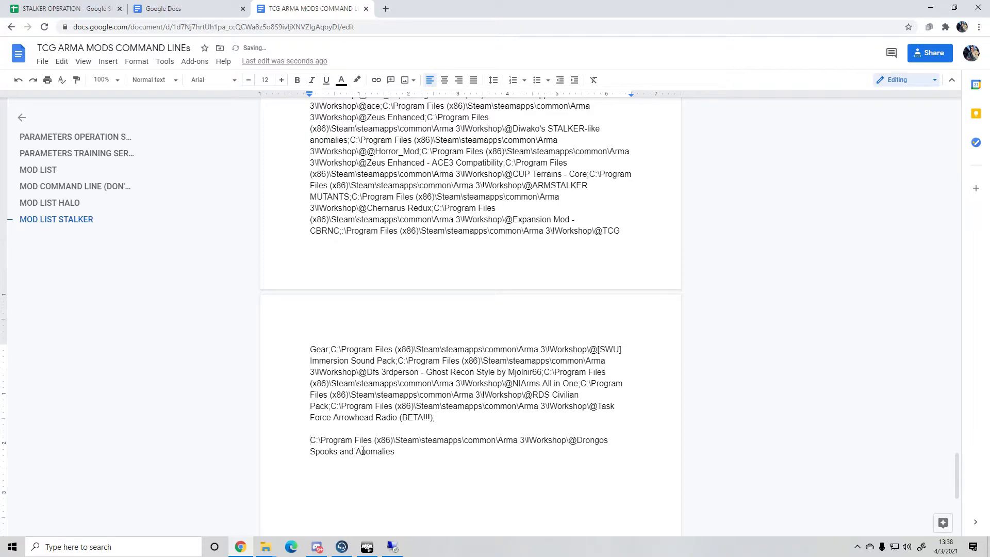
key(BackSpace)
key(BackSpace)
scroll(311, 178, up, 2)
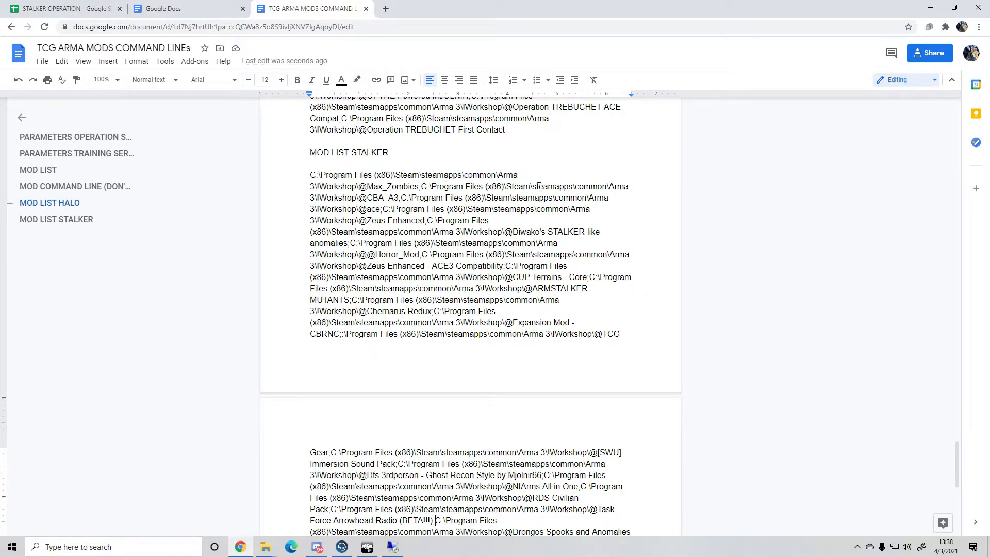
scroll(472, 277, down, 1)
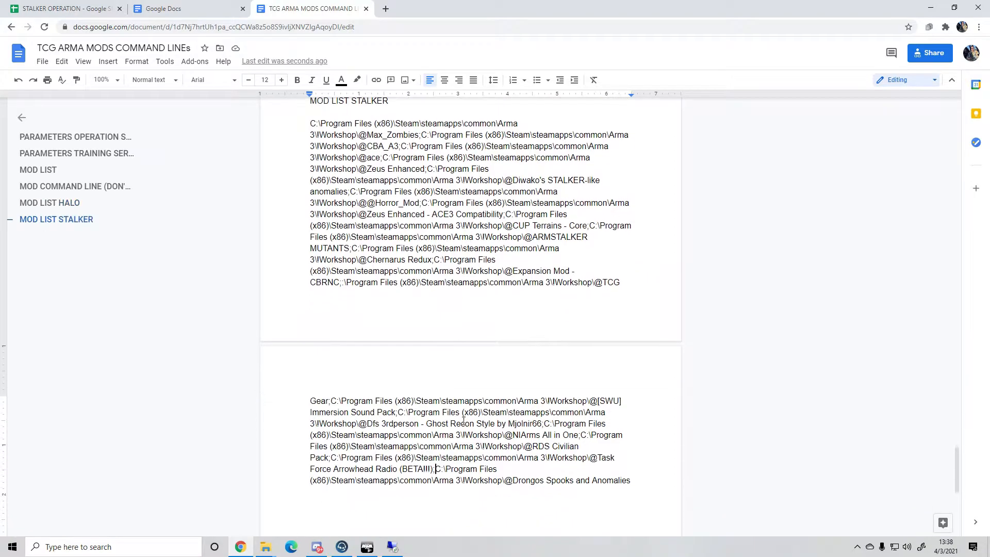
scroll(381, 329, up, 1)
drag(312, 177, 637, 474)
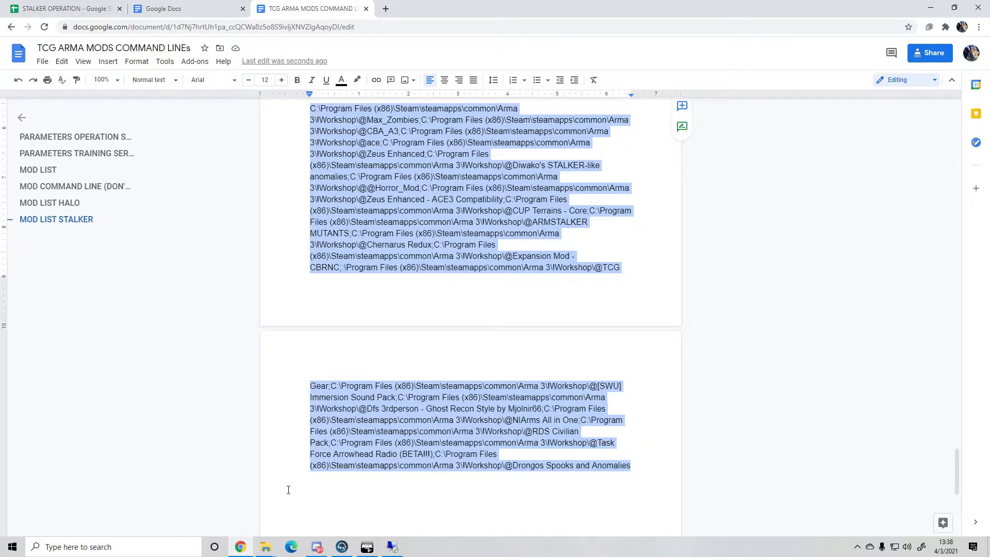
scroll(557, 335, up, 20)
scroll(558, 335, up, 20)
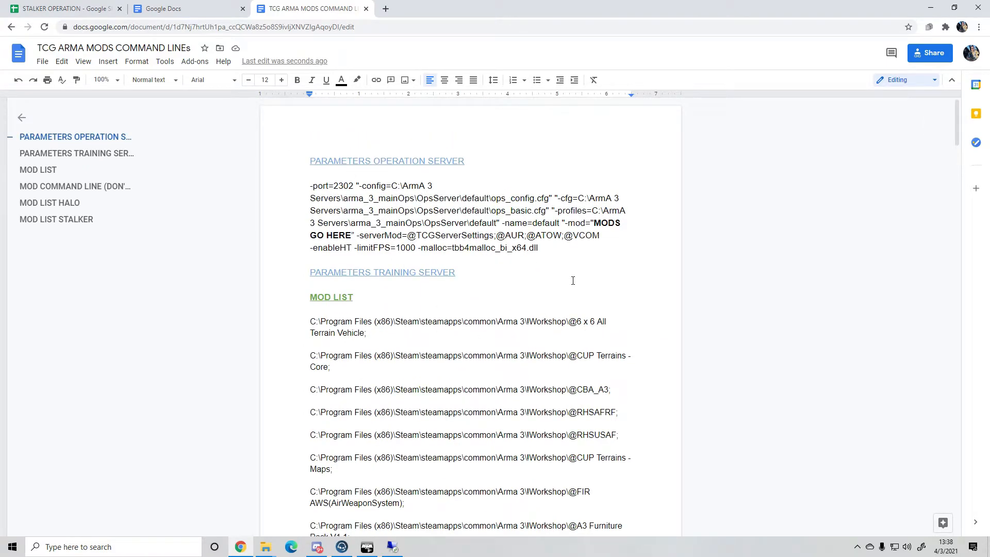
- Switch to the remote server, start FireDaemon Pro and open the 2302: Ops Server service for editing
drag(989, 108, 428, 2)
double_click(23, 79)
click(423, 343)
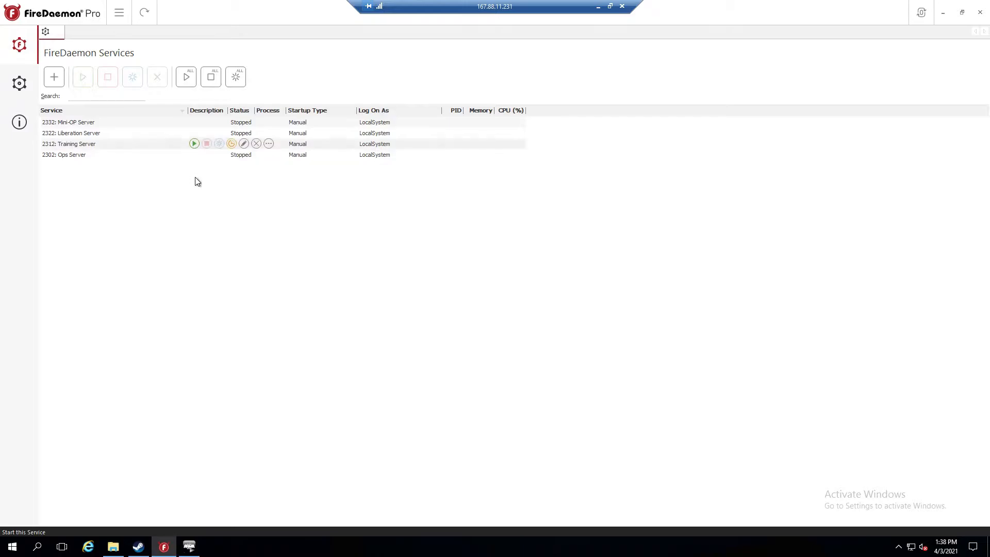
mouse_move(214, 163)
click(244, 155)
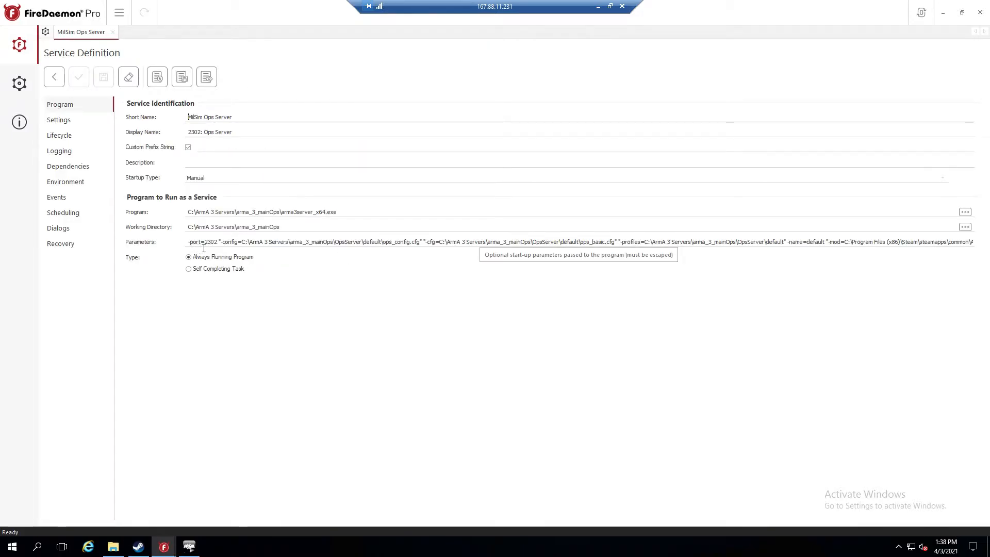
- Replace the mod paths after -mod= in the Ops Server's Parameters with the copied STALKER command line, keeping the closing quote before -serverMod
drag(499, 9, 486, 304)
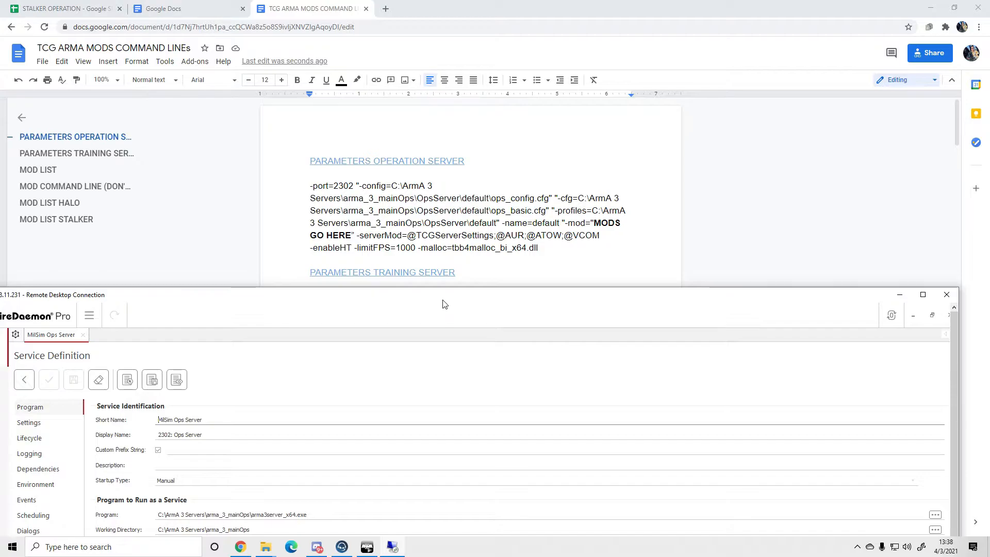
drag(443, 304, 431, 2)
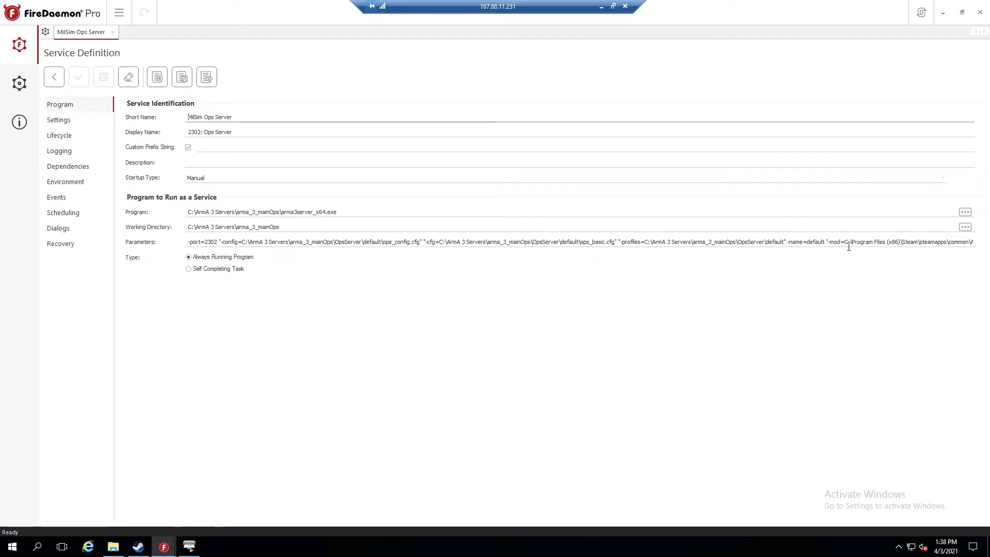
click(848, 247)
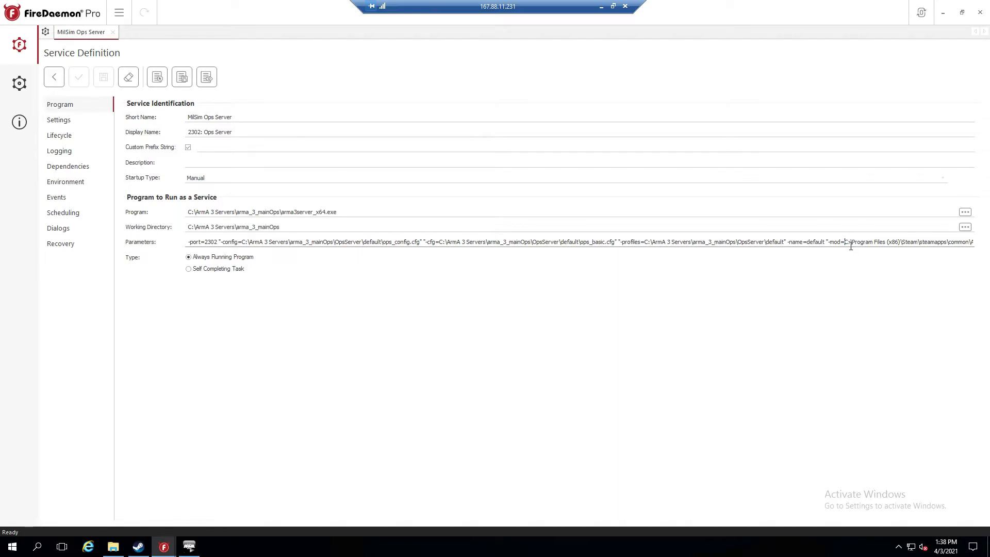
drag(851, 248, 701, 252)
key(ctrl+v)
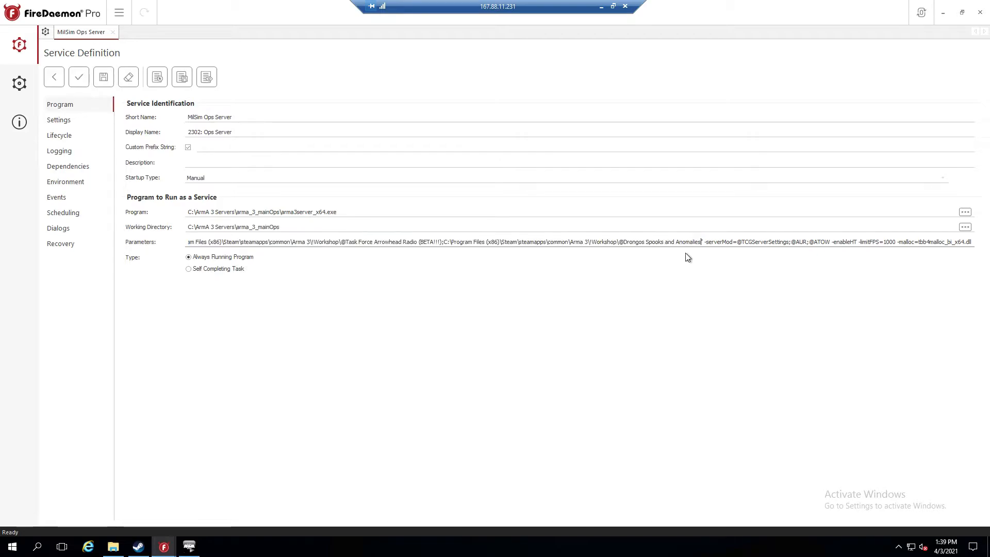
click(737, 244)
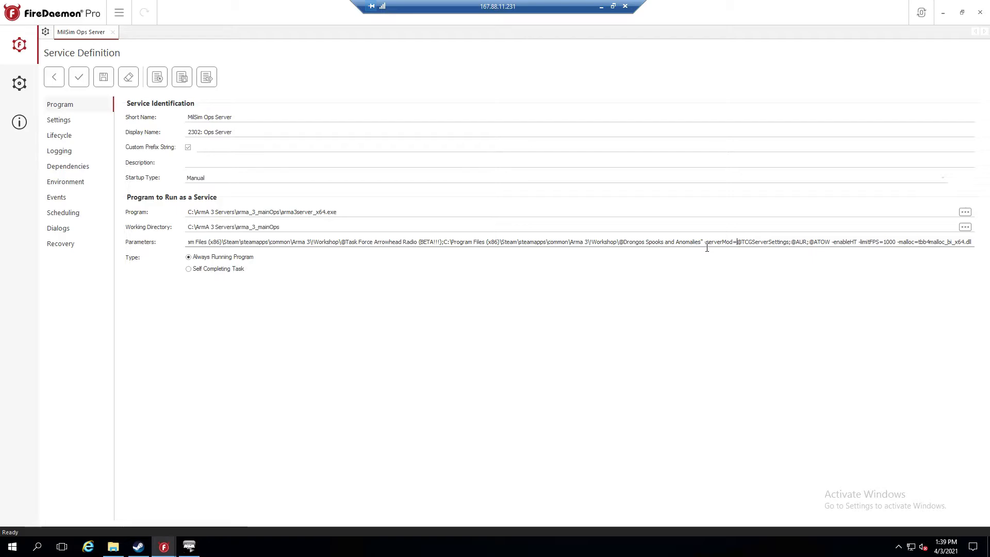
- Save the Ops Server's changed service definition and return to the list of services
click(104, 77)
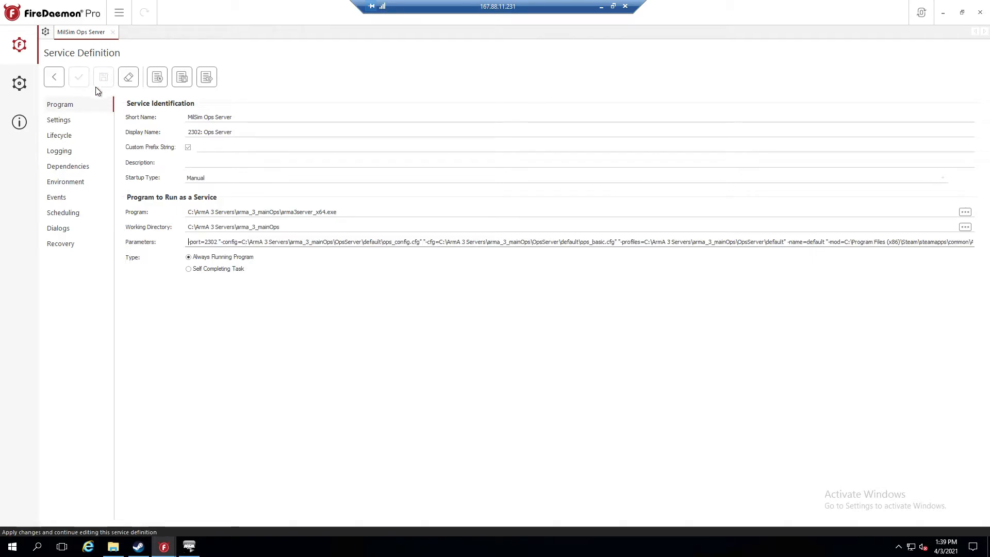
click(56, 78)
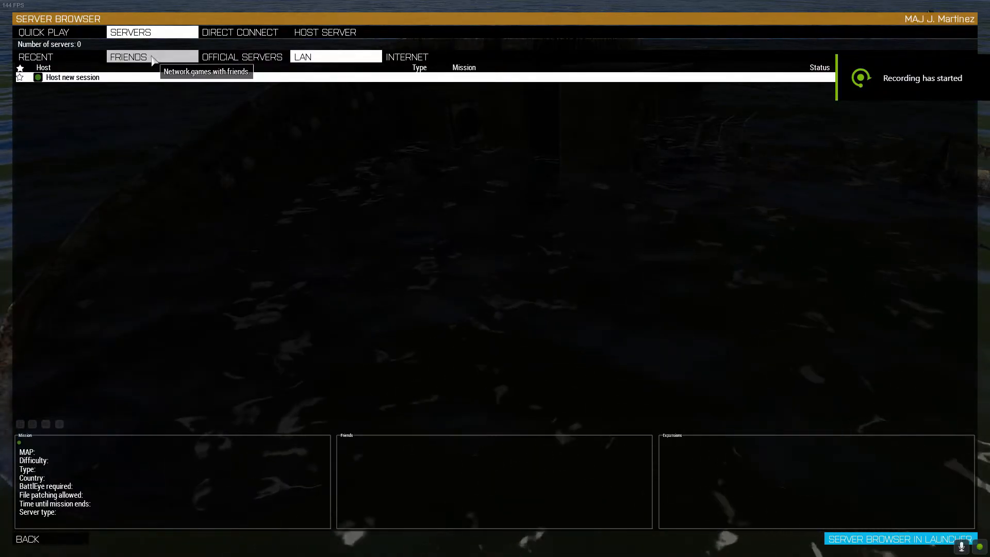
- Switch to Arma 3 and join the {TCG} 75th Rangers Milsim server from the recent servers, accepting the prefilled server password
click(91, 59)
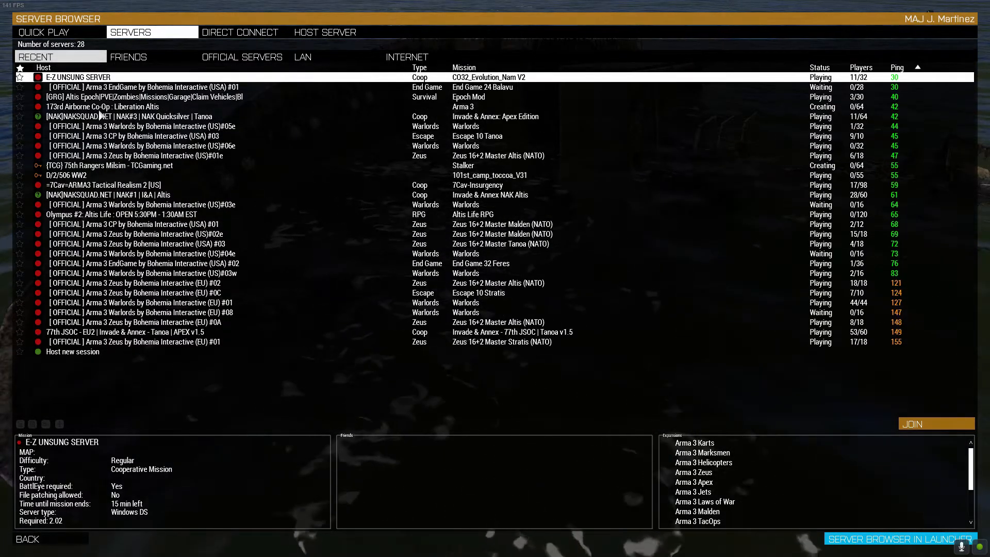
double_click(99, 166)
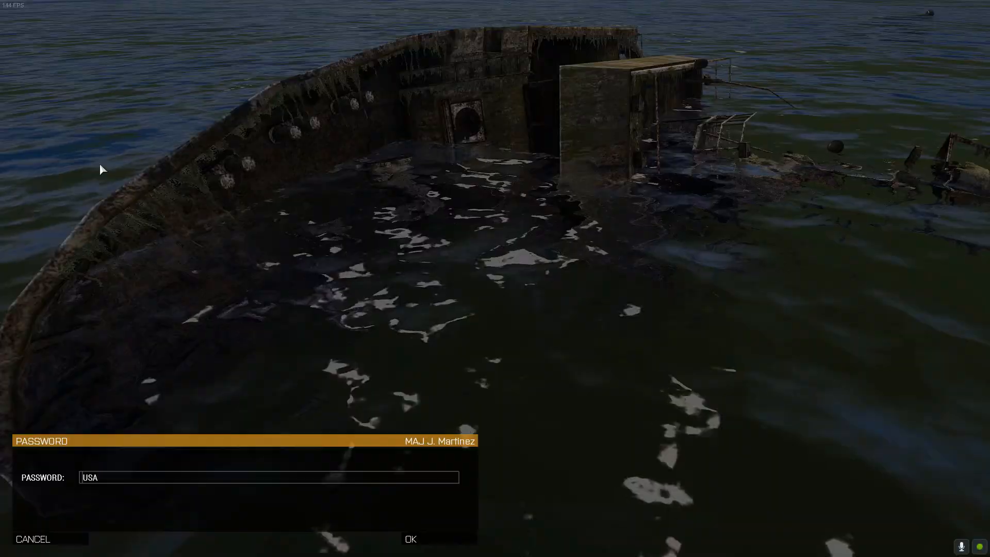
click(430, 538)
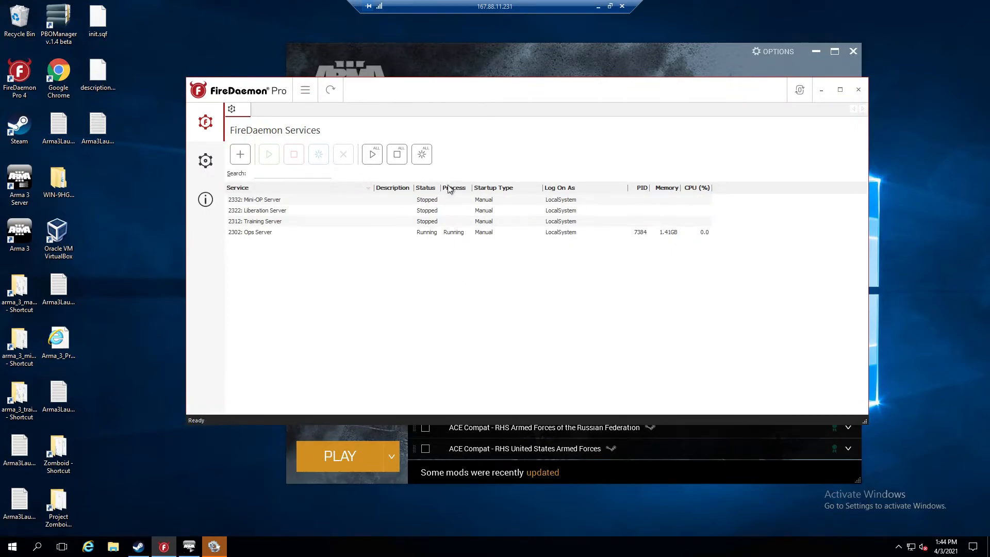
click(393, 233)
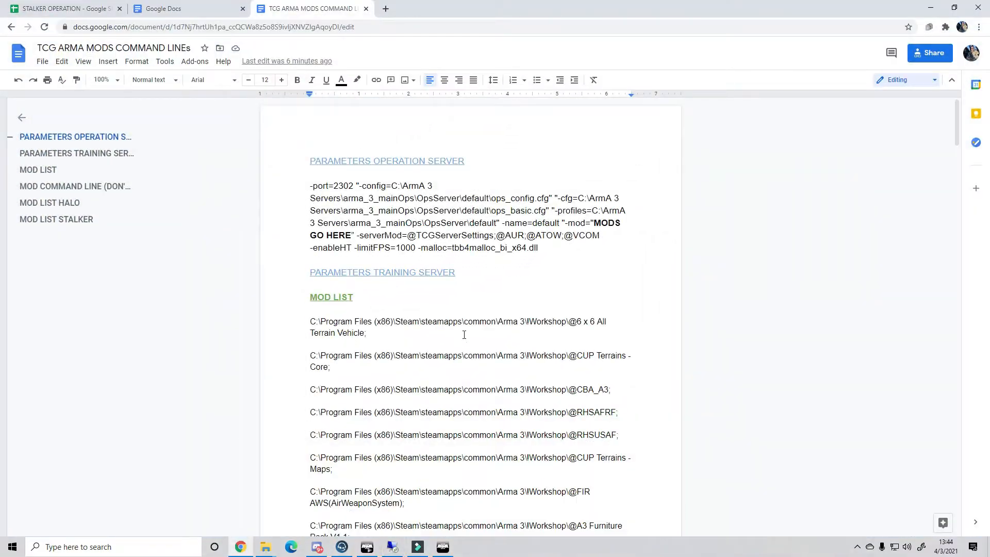
scroll(485, 317, down, 10)
scroll(485, 317, down, 15)
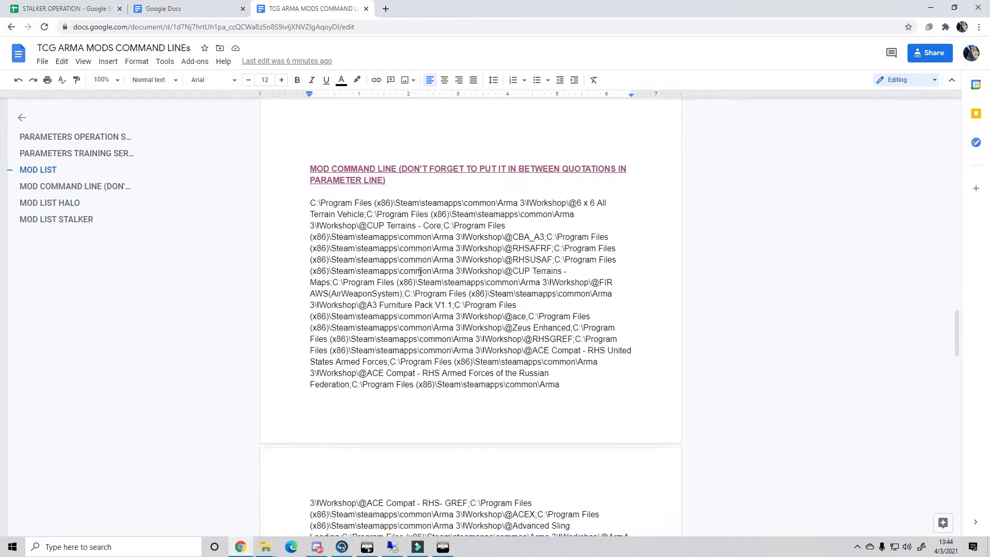
scroll(502, 352, down, 20)
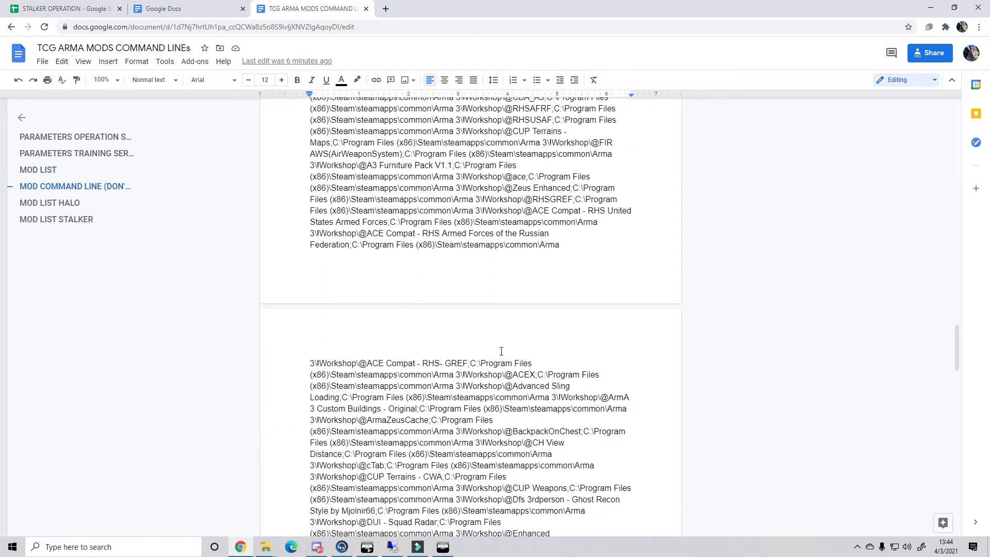
click(434, 282)
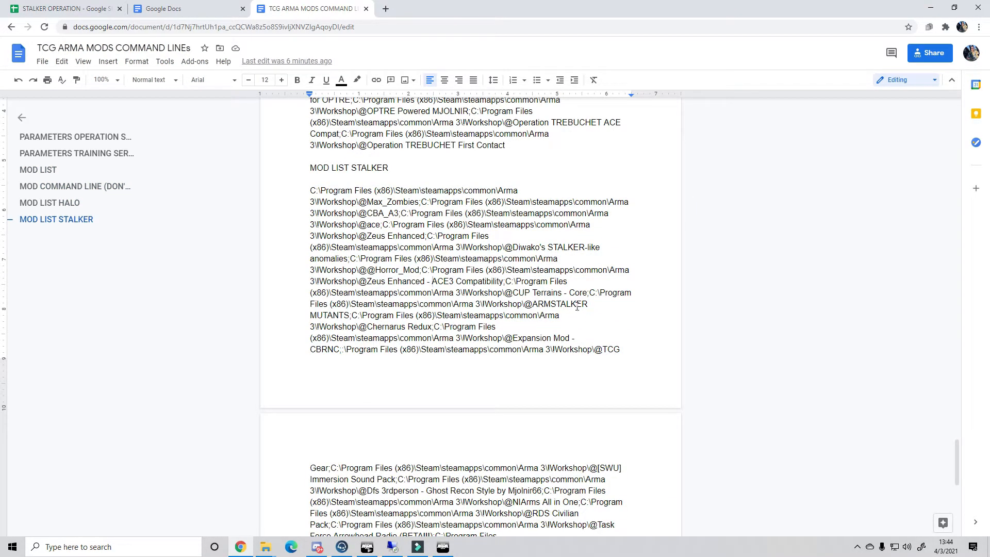
scroll(538, 302, down, 2)
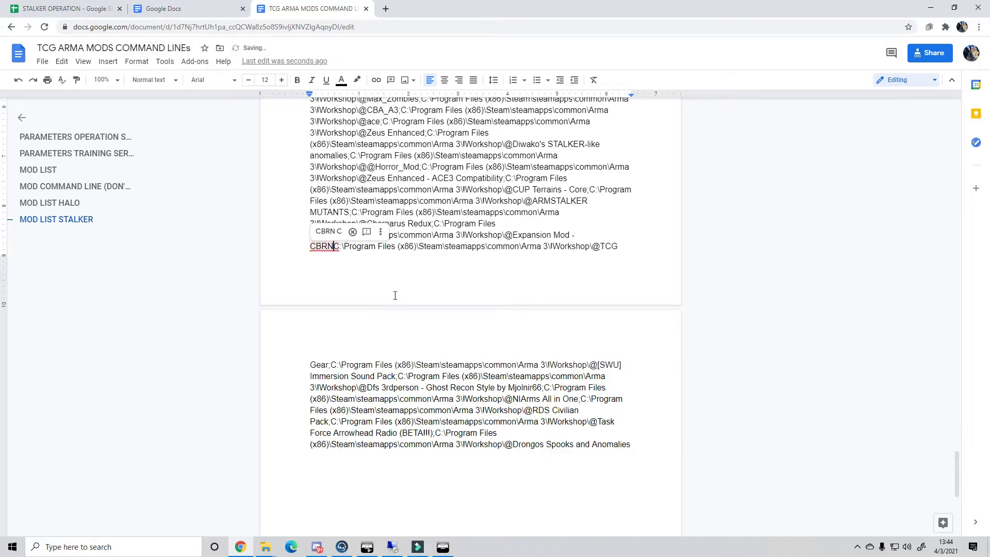
- Copy the corrected STALKER command line and paste it over the mod paths between -mod= and the closing quote in the Ops Server's Parameters
drag(637, 449, 332, 401)
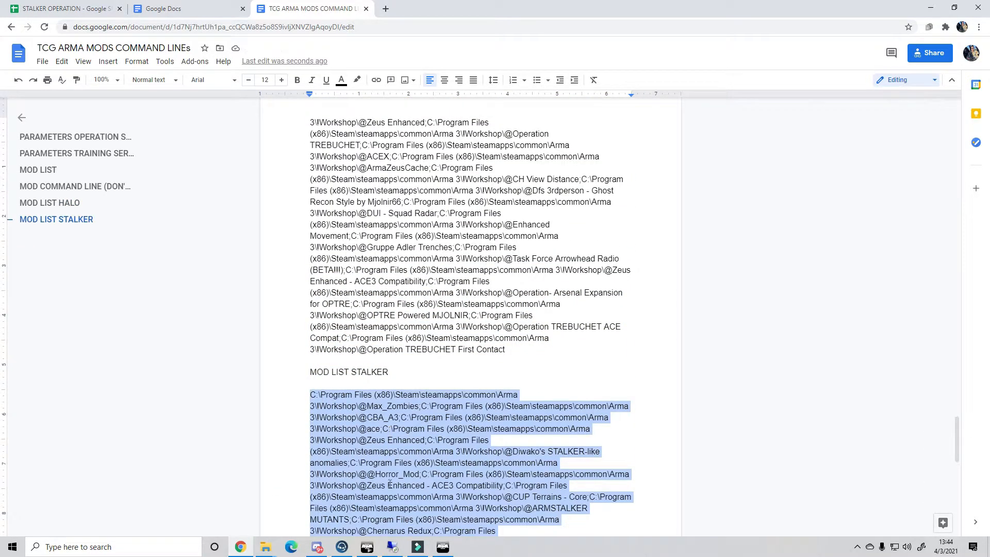
click(393, 546)
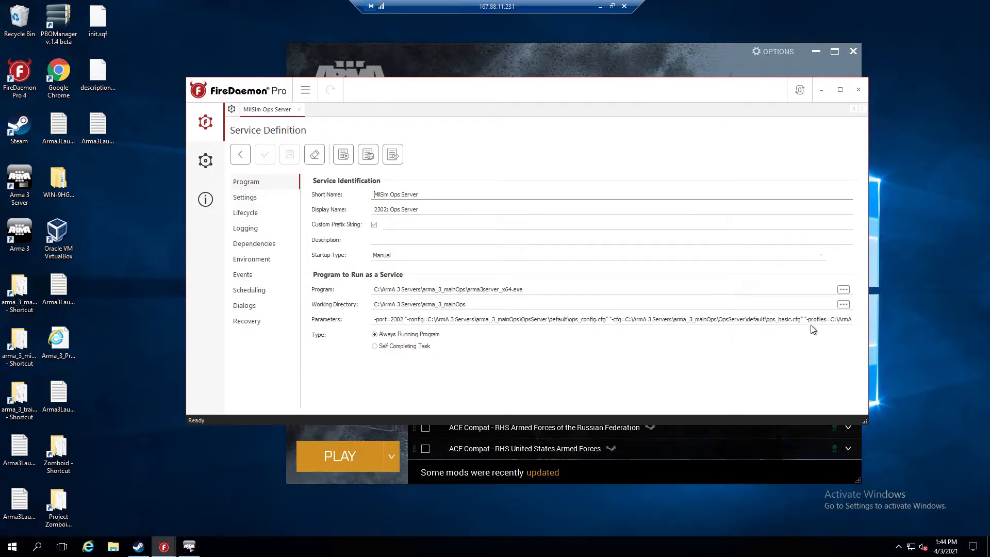
click(840, 89)
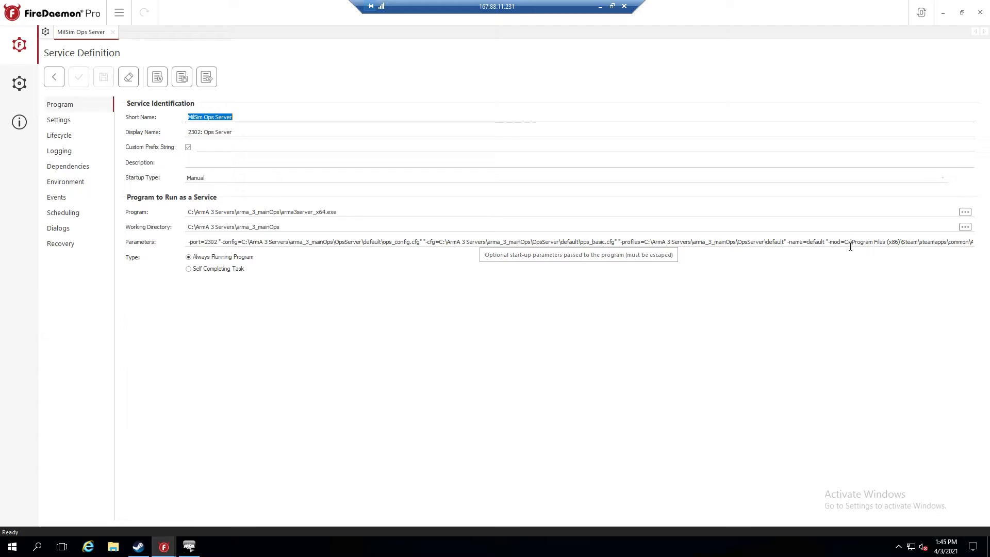
drag(948, 247, 985, 248)
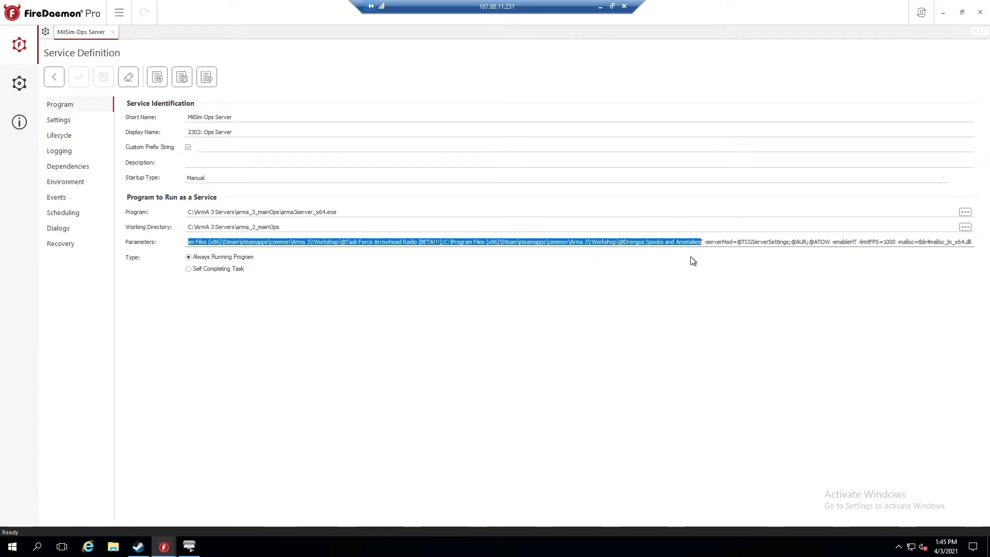
key(ctrl+v)
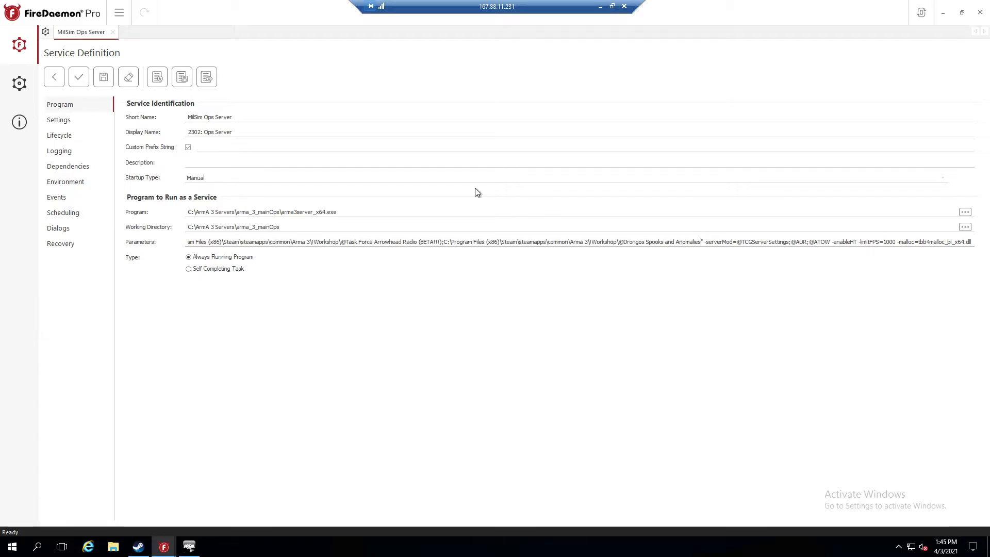
- Save the service definition and start the 2302: Ops Server service
click(75, 81)
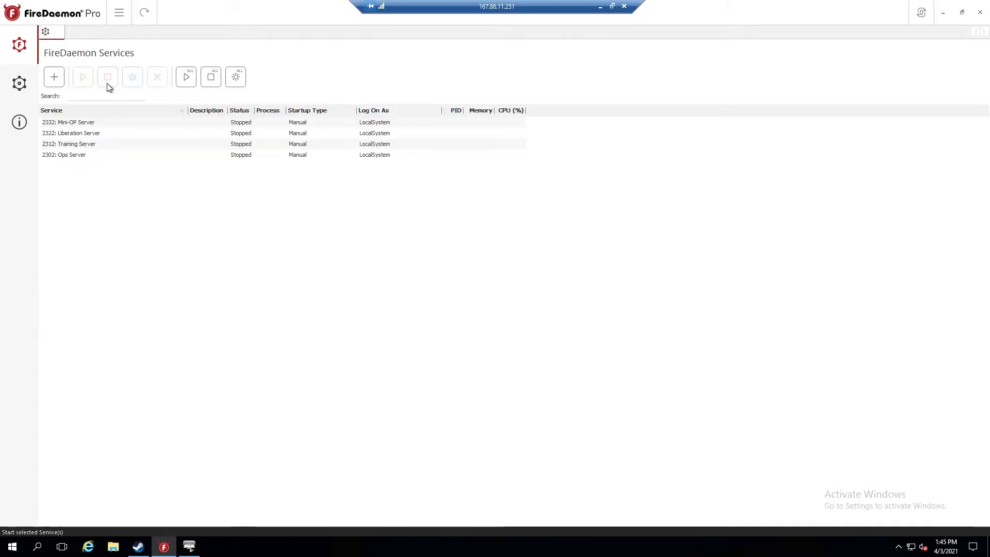
click(194, 156)
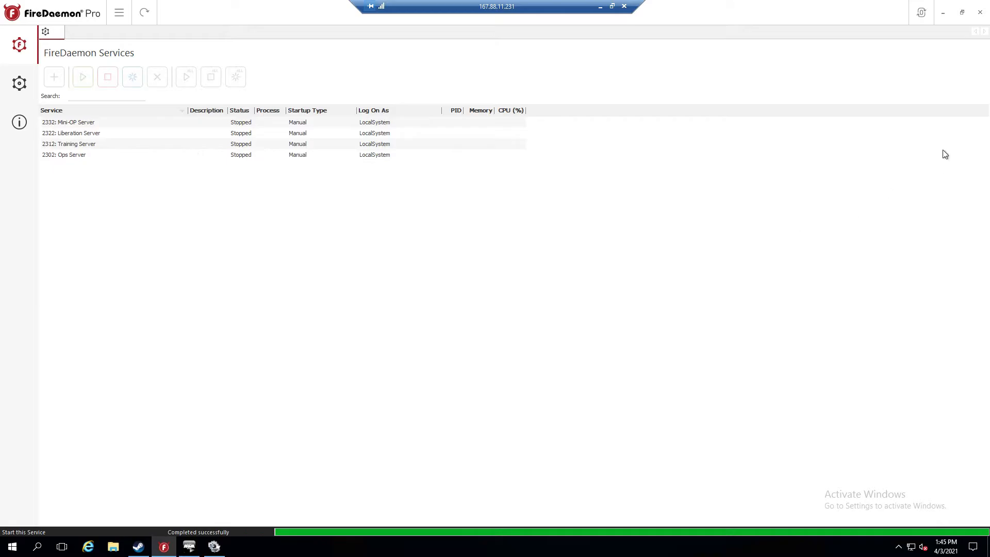
- Check the Ops Server's running status in FireDaemon Pro and review the -mod= entry in its start-up parameters
click(600, 7)
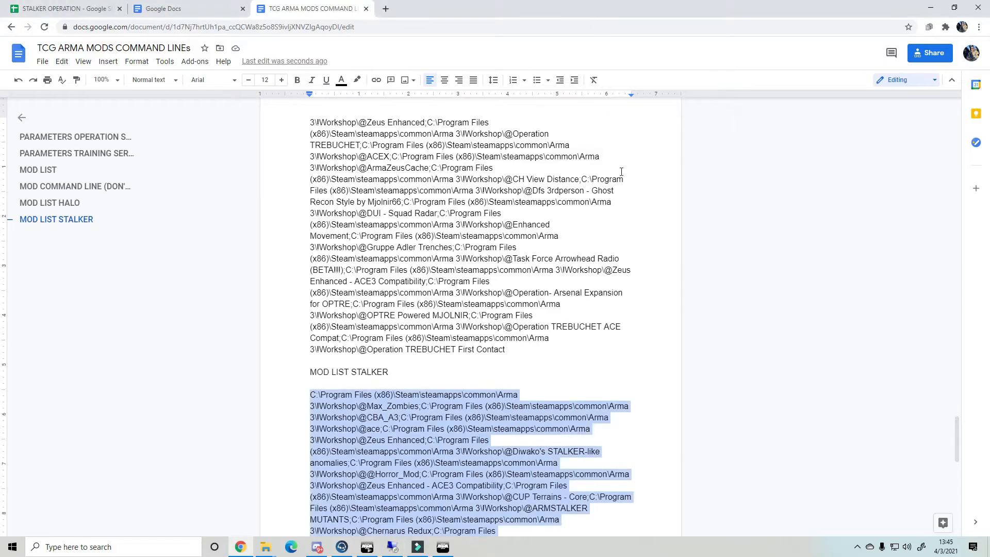
click(442, 546)
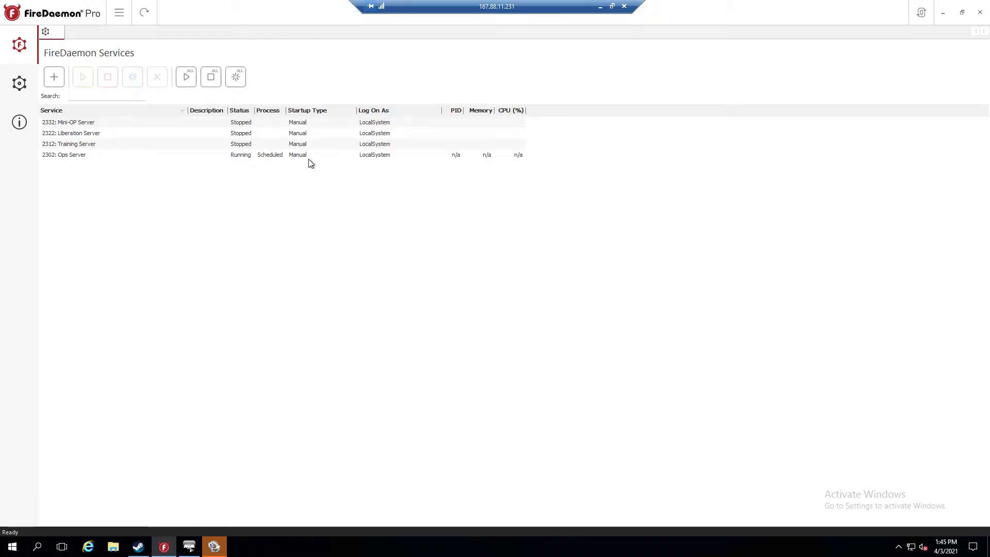
mouse_move(251, 158)
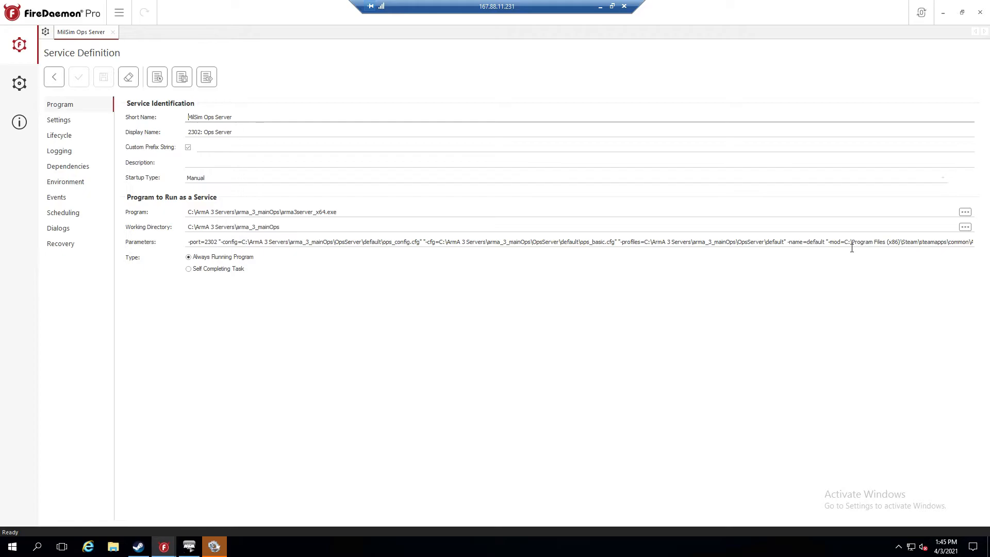
click(601, 9)
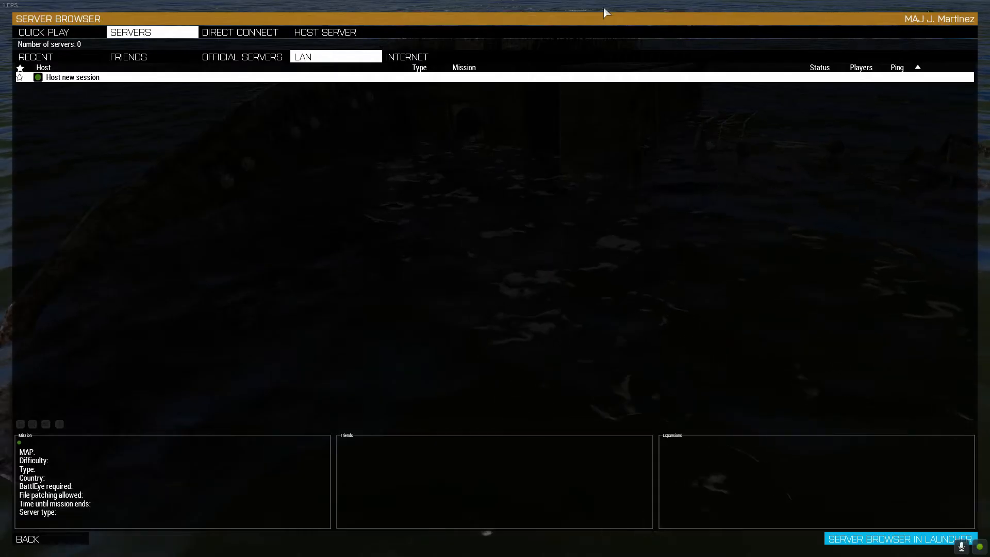
- Reconnect to the password-protected server from Arma 3's recent servers, accepting the prefilled server password
click(71, 61)
double_click(129, 98)
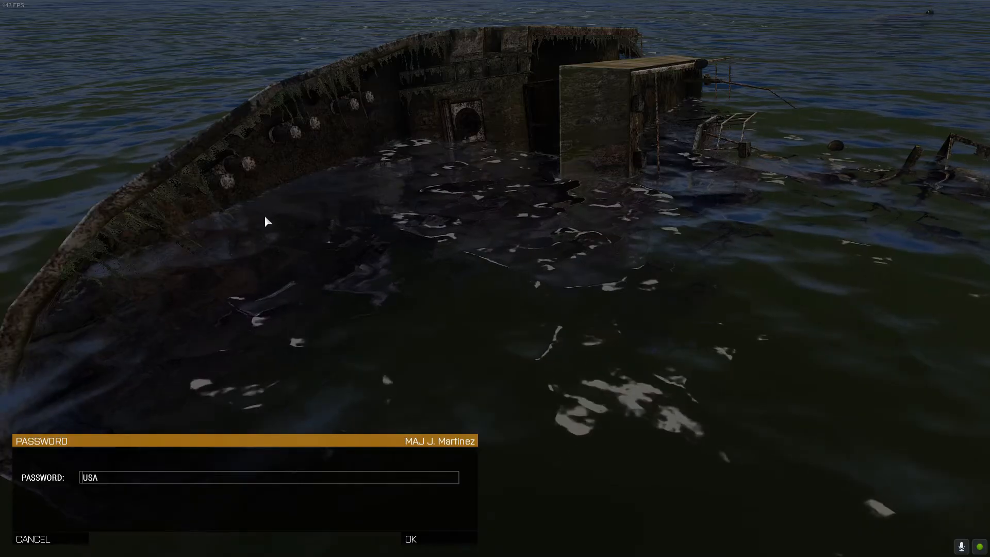
click(435, 531)
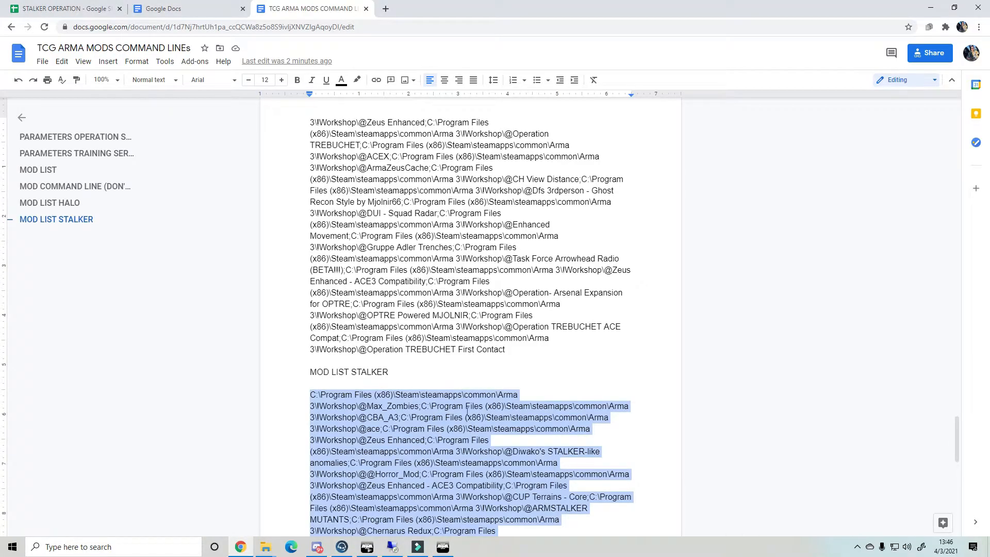
- Check the end of the STALKER command line in the document, and try joining the server again in Arma 3 with the prefilled password
scroll(467, 412, down, 9)
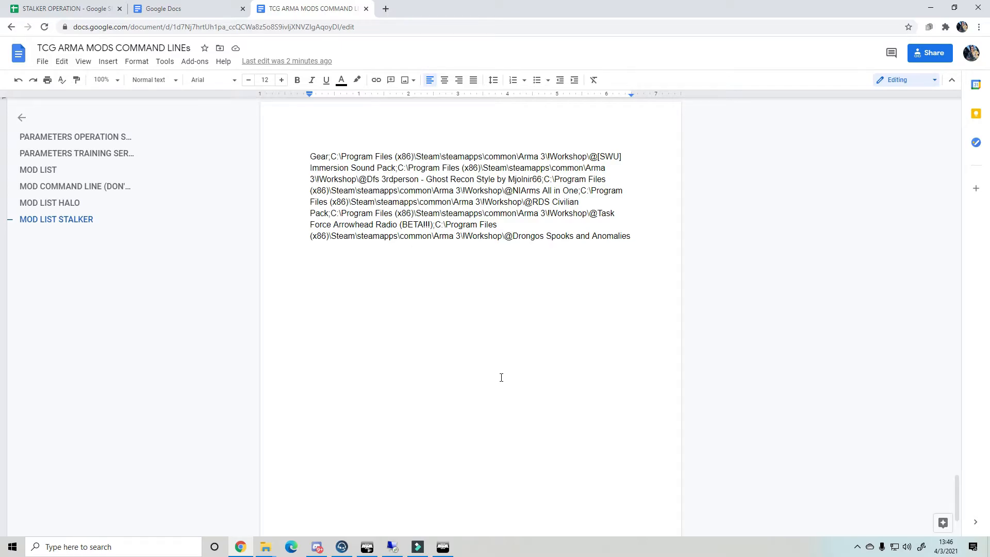
scroll(502, 378, up, 3)
click(418, 548)
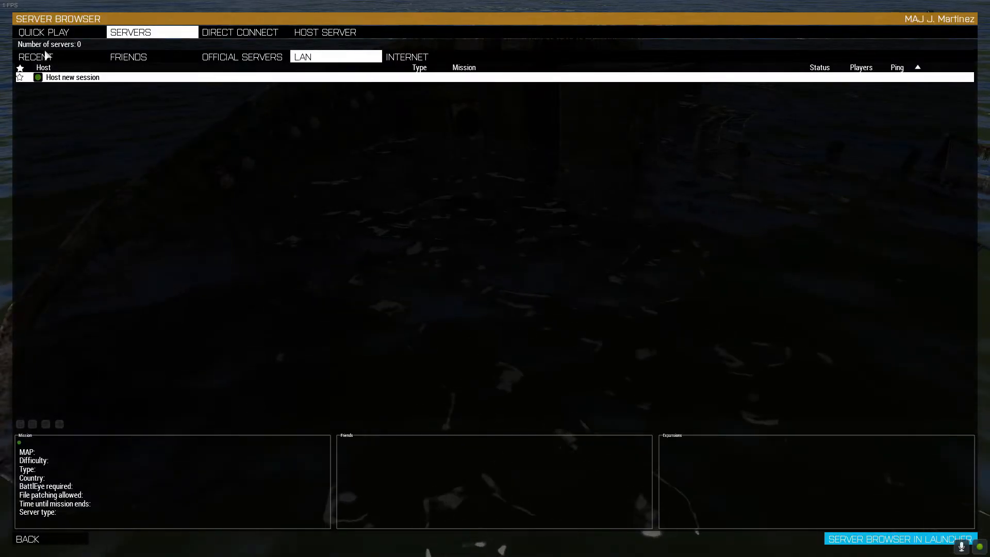
double_click(97, 107)
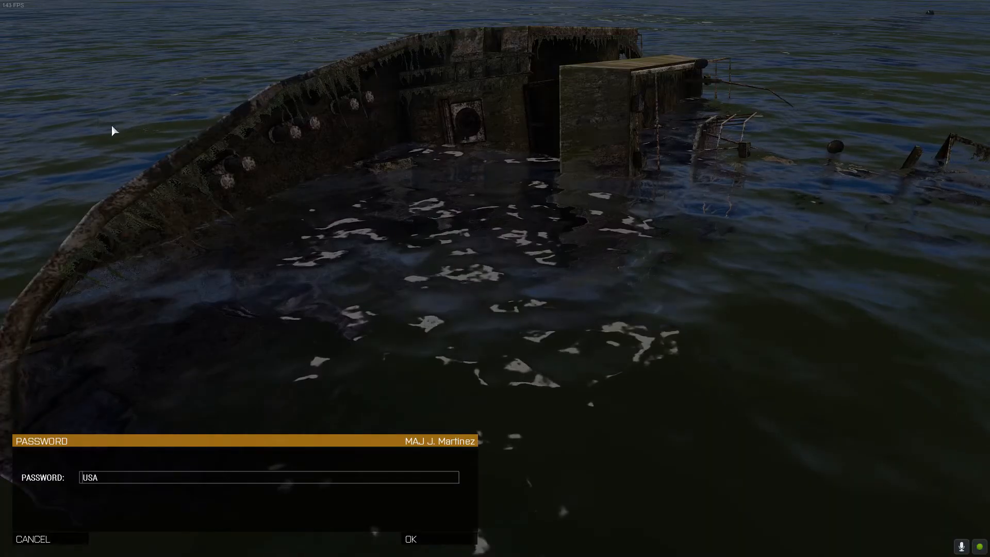
key(Return)
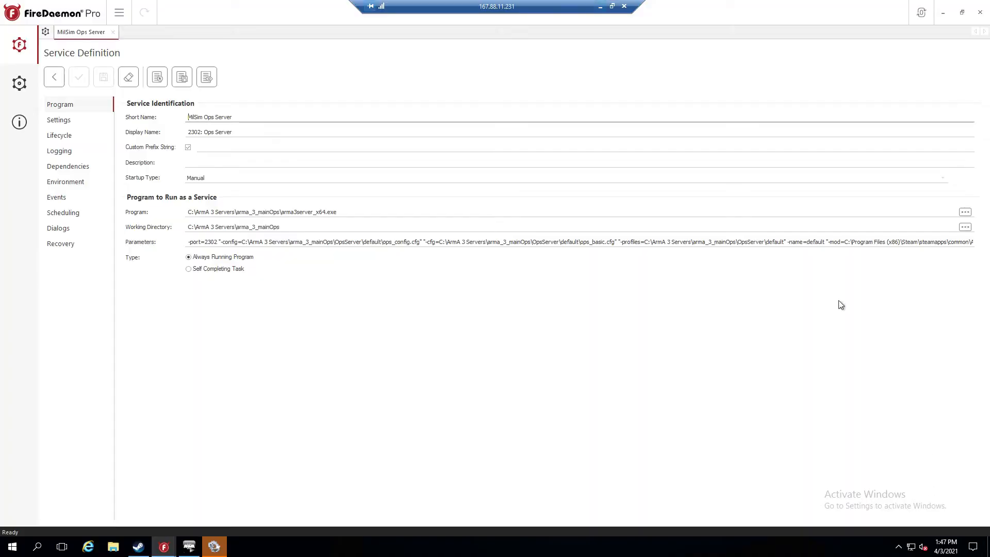
click(602, 7)
key(alt+Tab)
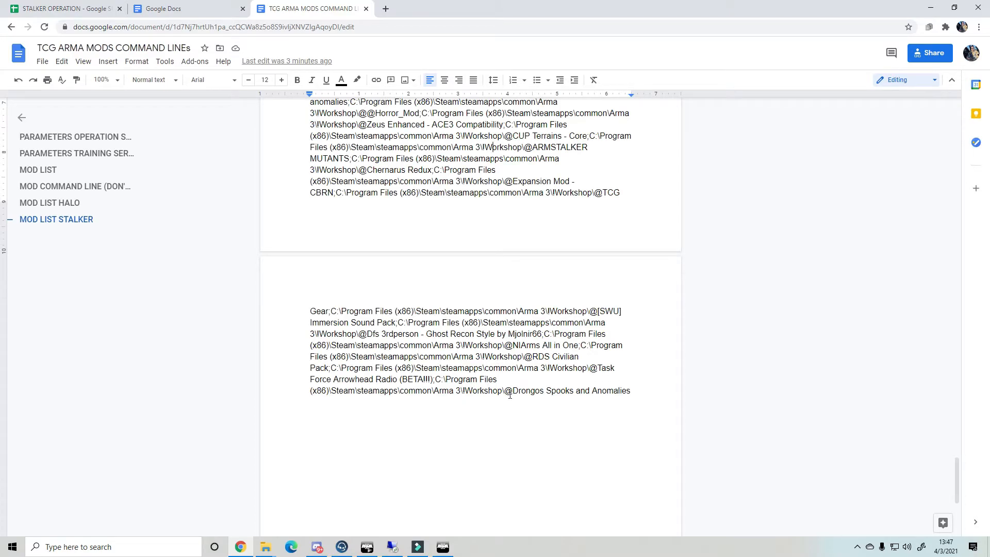
scroll(510, 395, up, 4)
scroll(509, 396, down, 3)
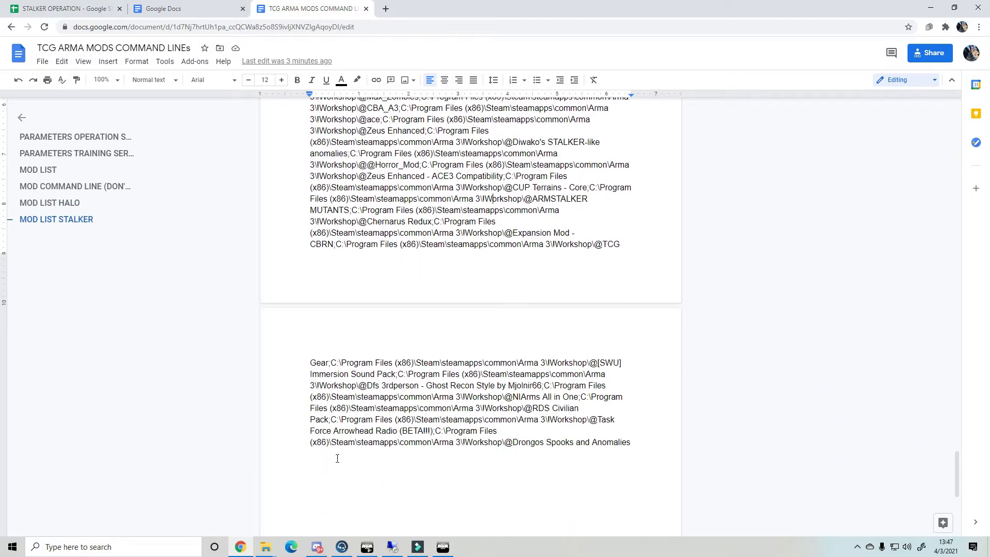
drag(435, 431, 511, 451)
key(ctrl+c)
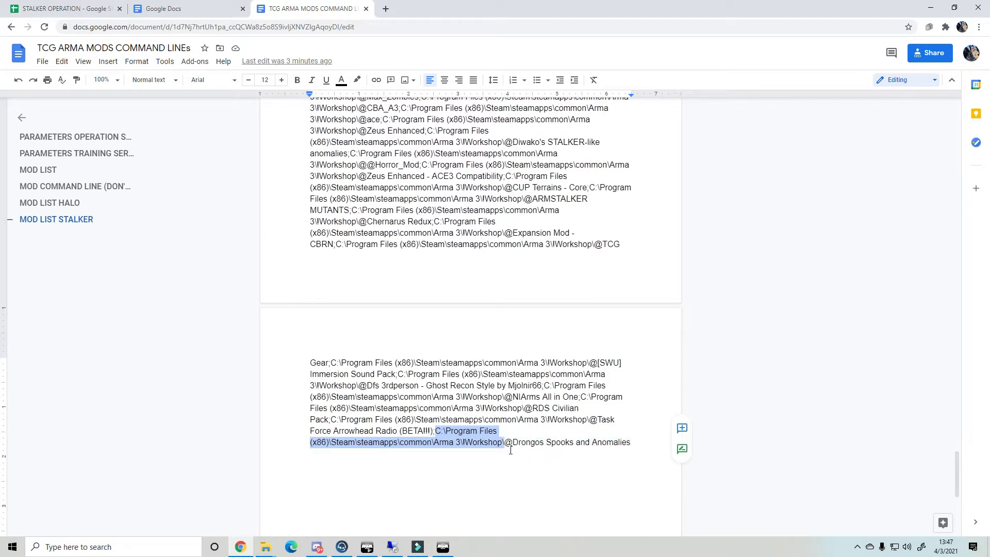
- Paste the copied !Workshop base path on two separate lines below the STALKER command line
scroll(628, 459, down, 2)
click(623, 422)
key(Return)
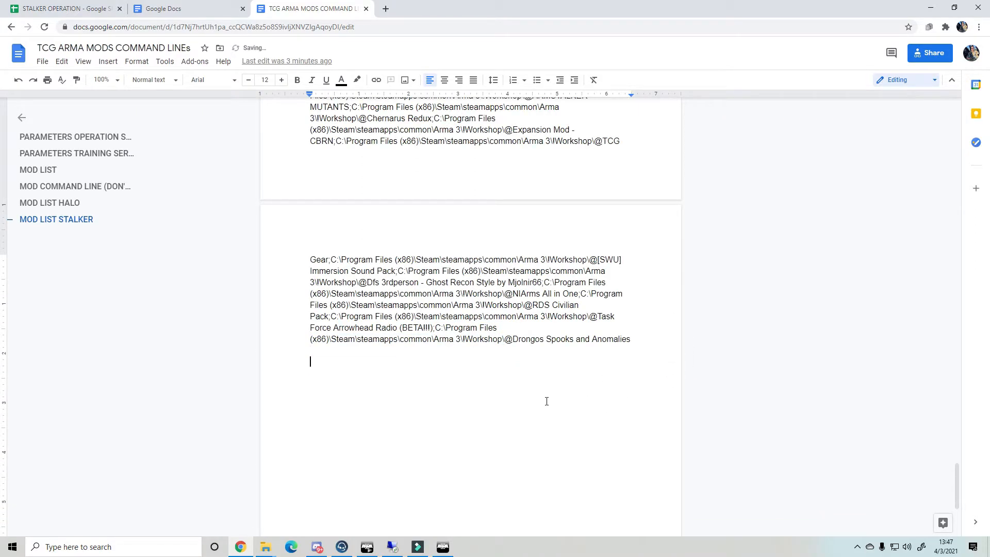
key(ctrl+v)
key(Return)
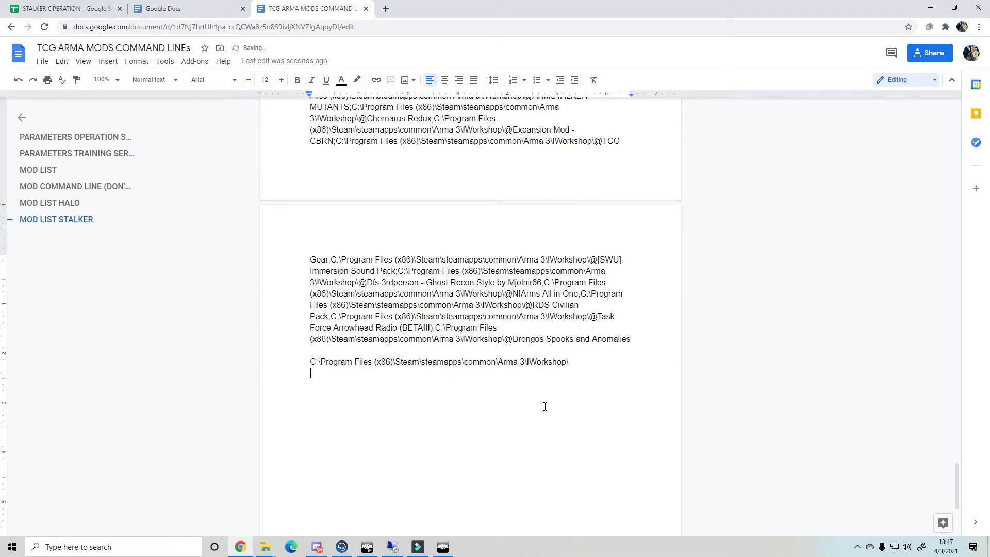
key(ctrl+v)
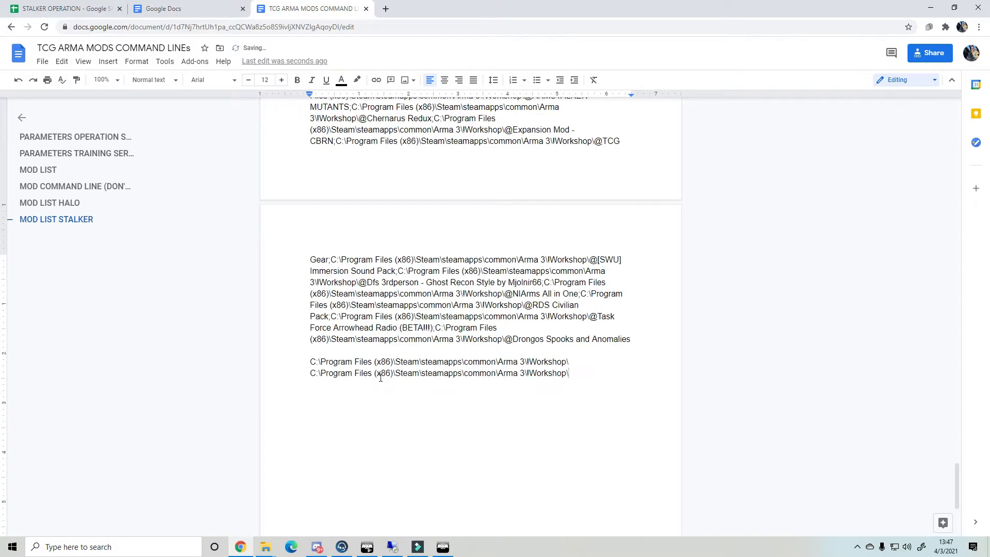
- View the STALKER preset's loaded mods in the Arma 3 launcher and switch back to the Ops Server's definition on the remote server
click(367, 548)
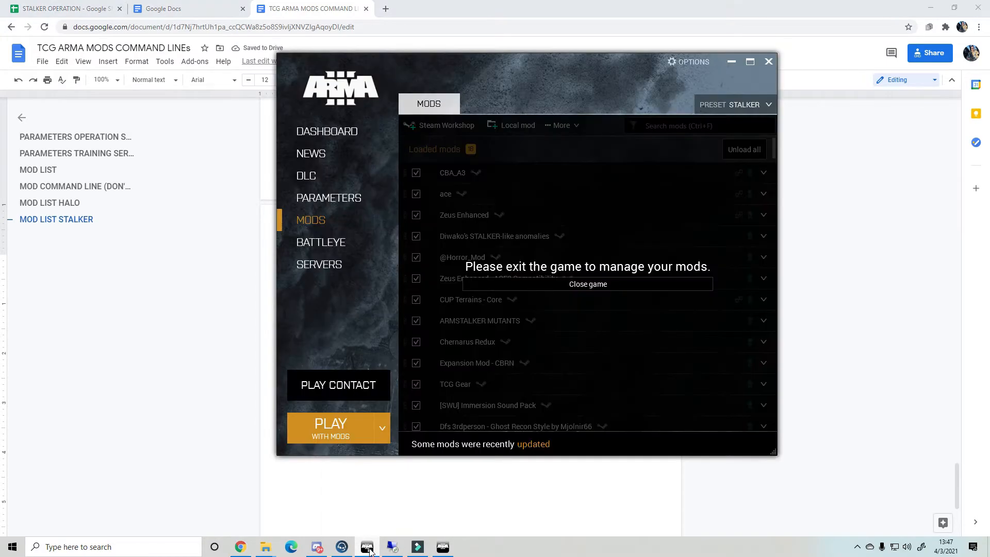
click(442, 547)
key(alt+Tab)
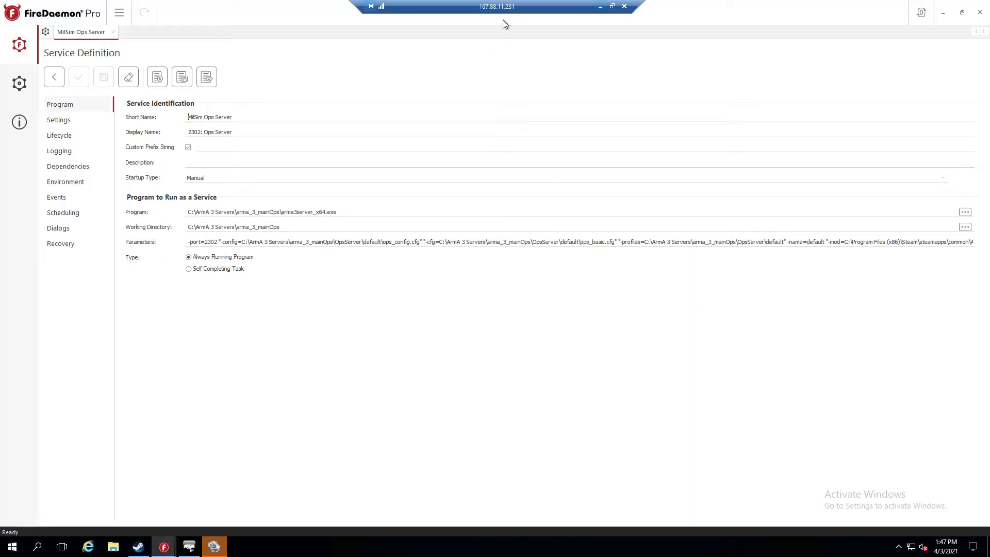
- Filter the remote Arma 3 launcher's mods by ZOM and open the Zombies and Demons mod folder in Windows Explorer
click(942, 12)
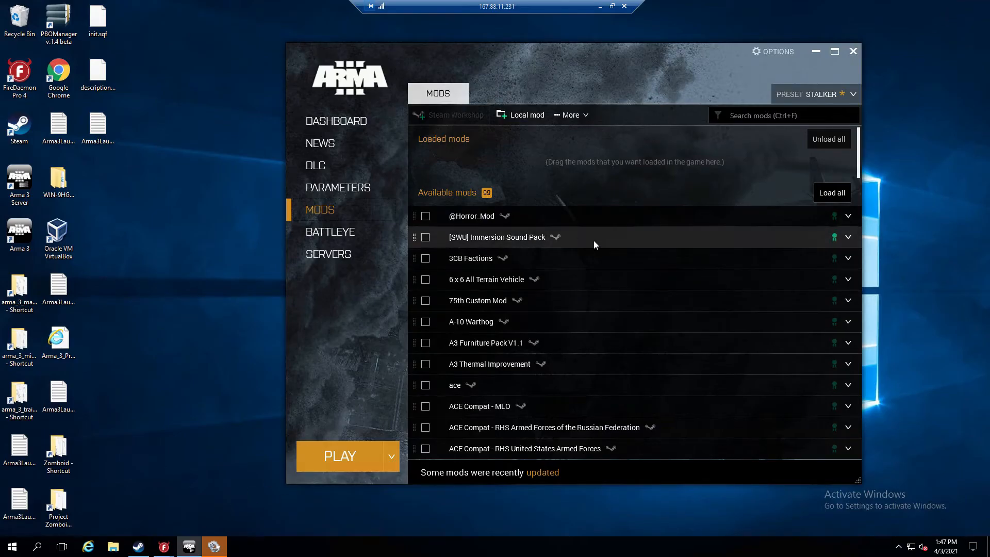
click(777, 118)
text(rya)
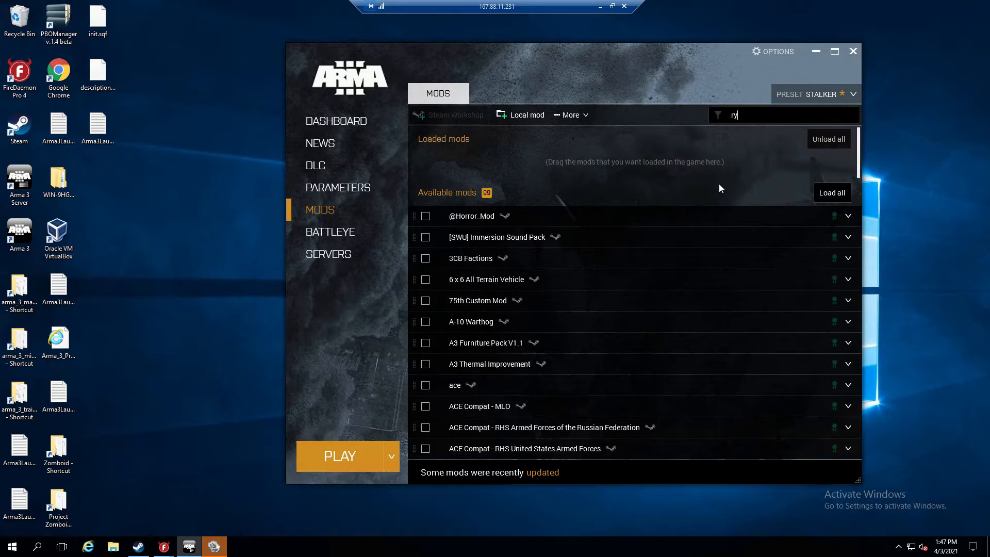
key(BackSpace)
key(BackSpace)
key(BackSpace)
text(ZOM)
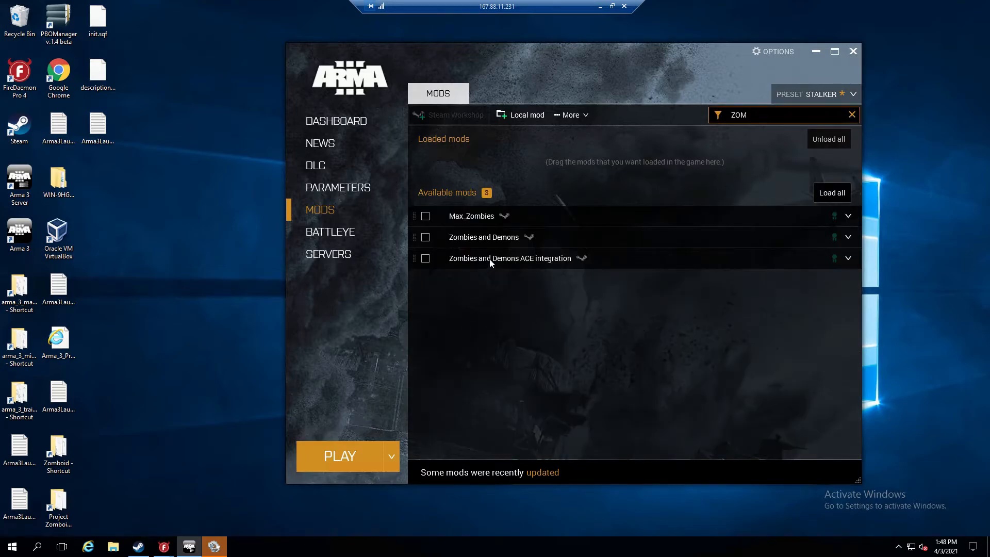
click(674, 235)
click(807, 368)
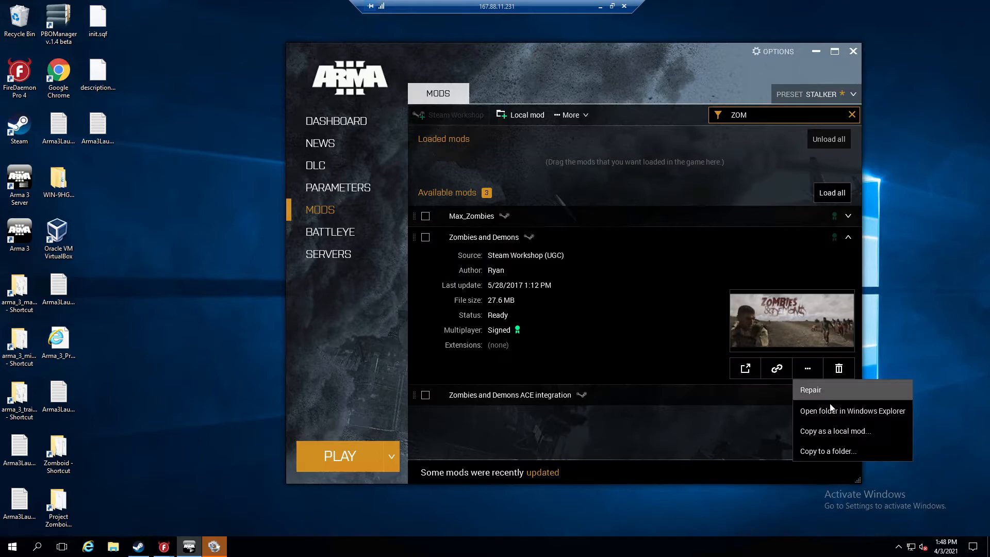
click(831, 411)
click(495, 294)
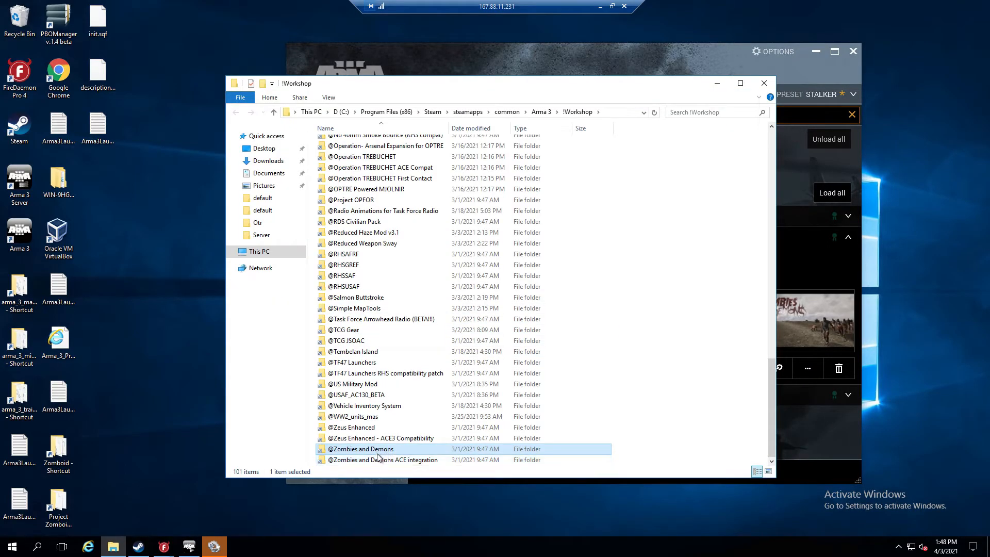
right_click(382, 451)
click(408, 426)
key(ctrl+c)
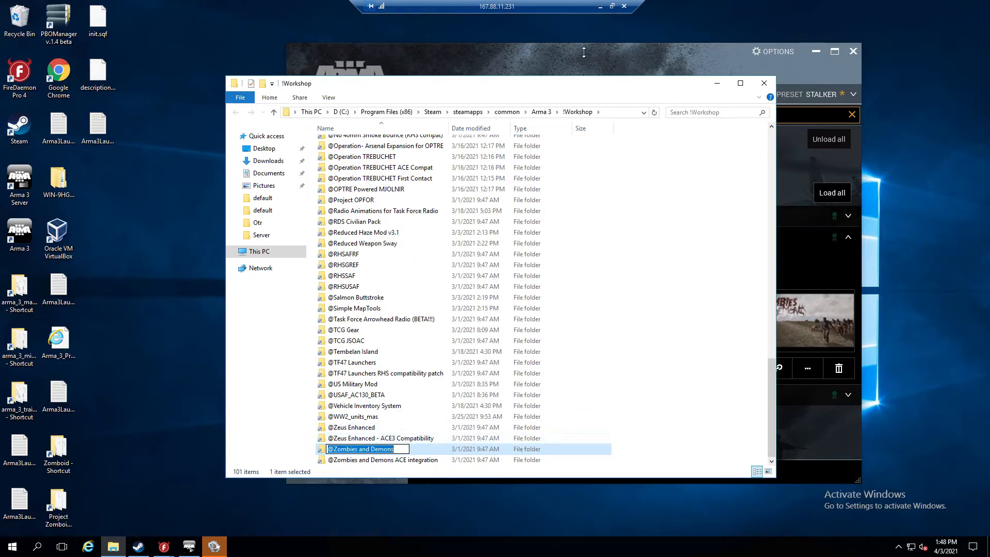
drag(571, 8, 518, 1)
click(607, 6)
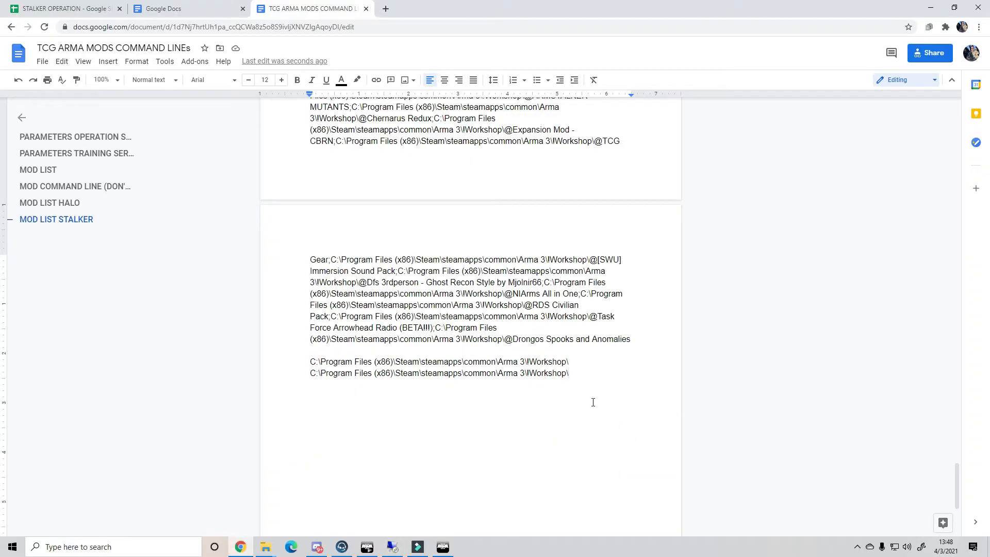
key(ctrl+v)
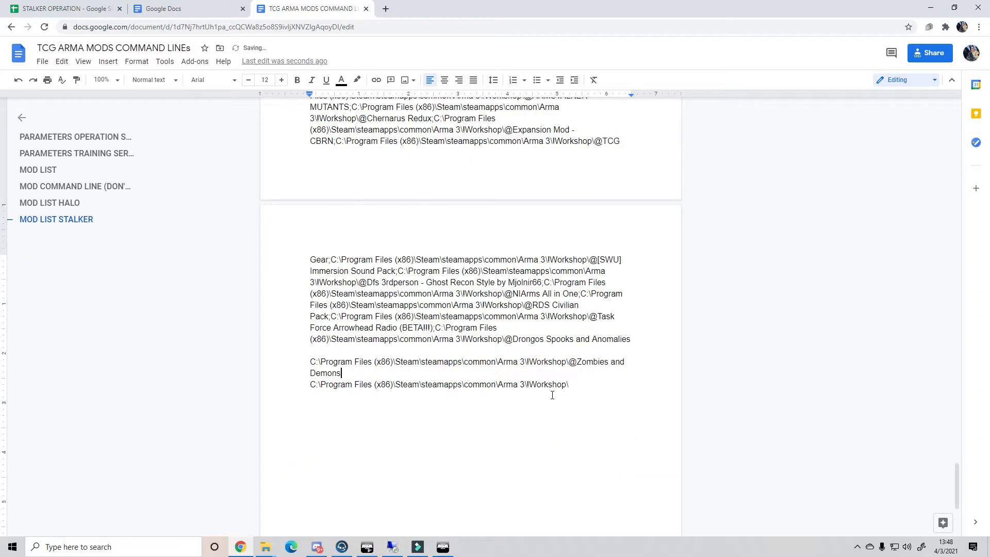
click(393, 547)
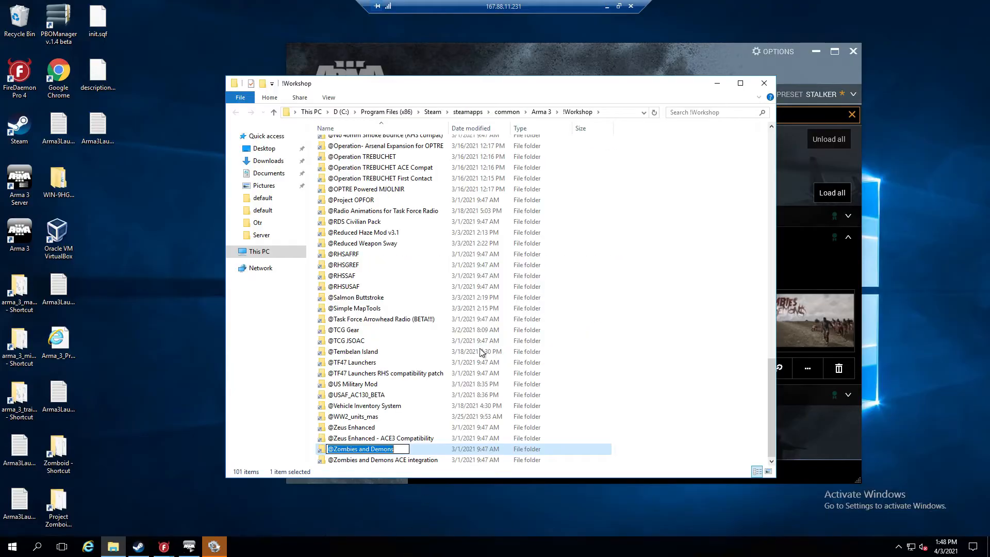
right_click(379, 463)
click(397, 438)
key(ctrl+c)
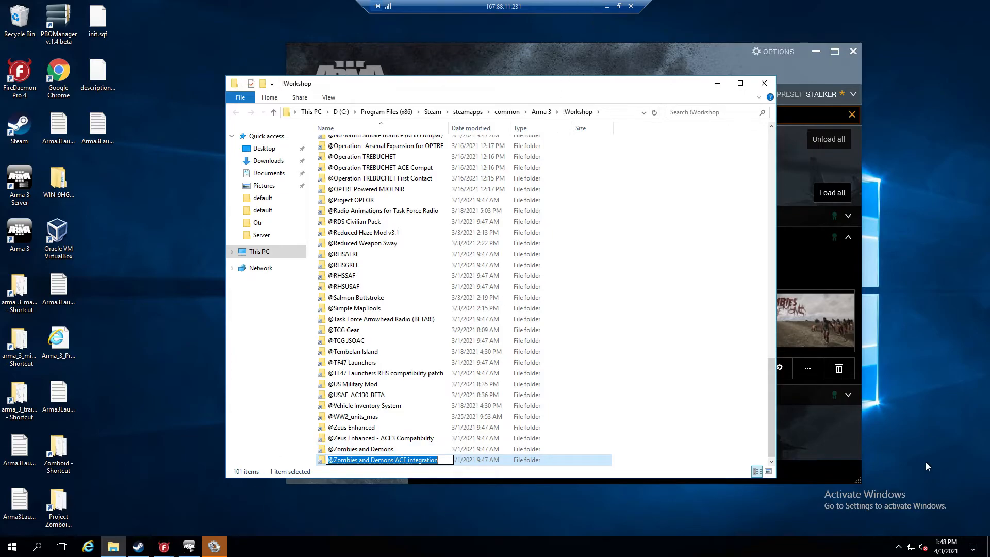
key(alt+Tab)
click(603, 398)
click(597, 387)
key(ctrl+v)
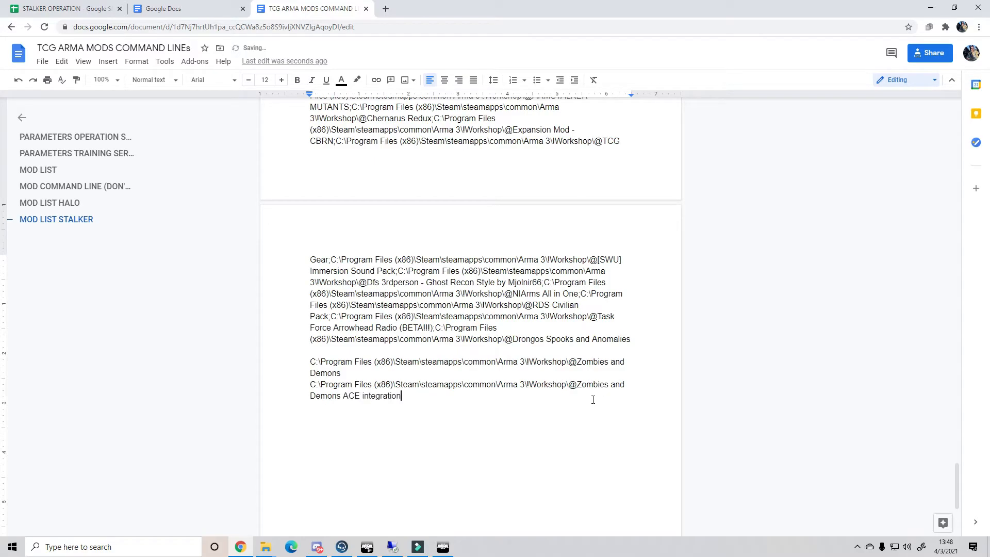
click(350, 377)
text(;)
click(638, 344)
text(;)
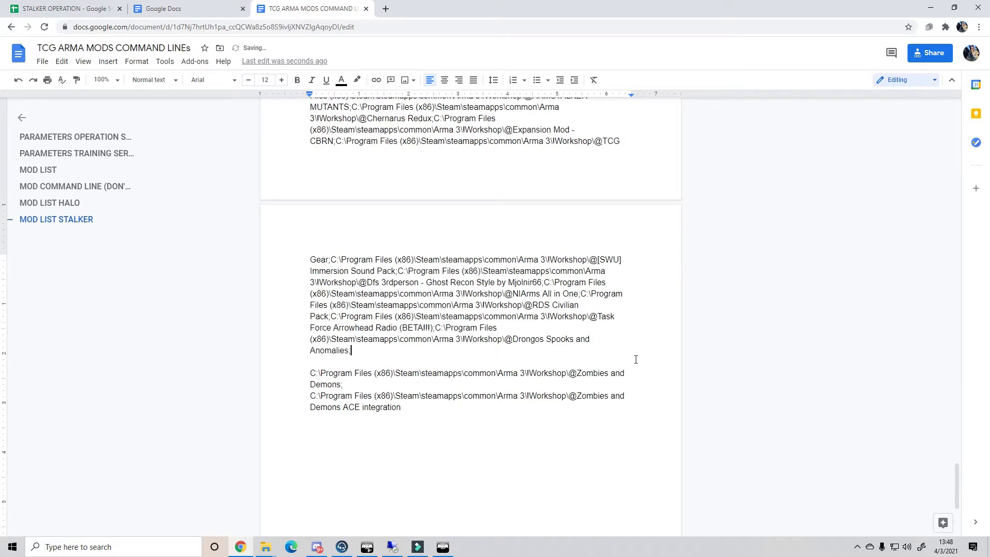
click(316, 378)
key(BackSpace)
key(BackSpace)
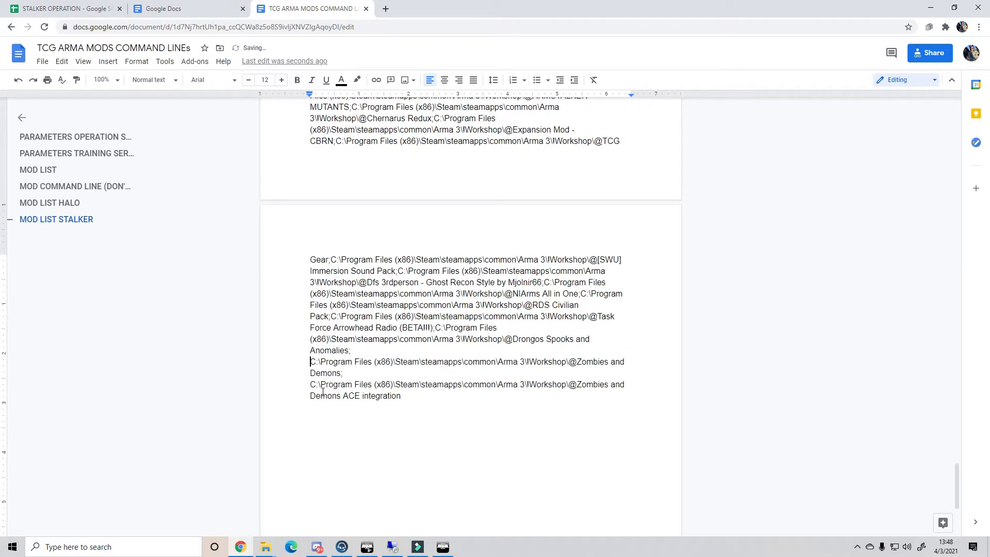
key(BackSpace)
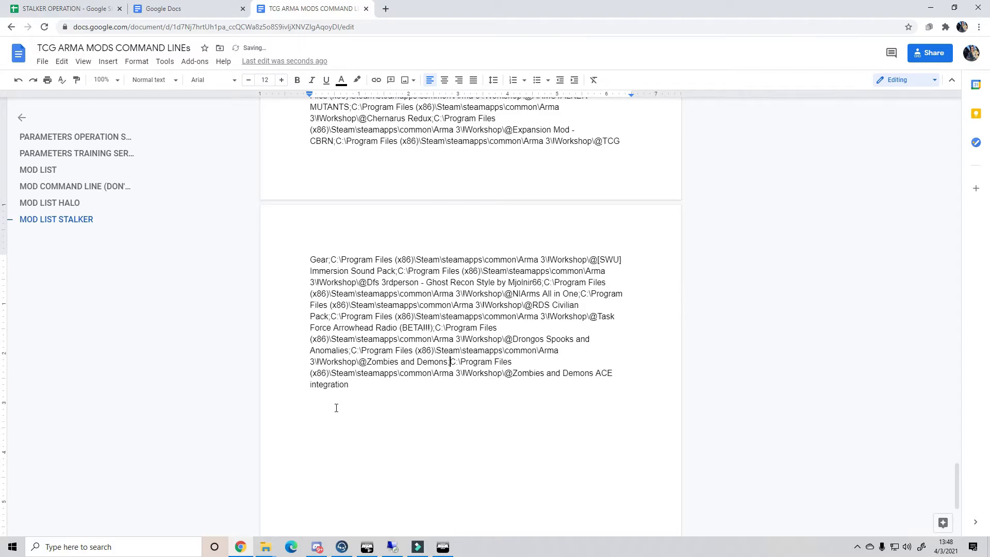
click(400, 395)
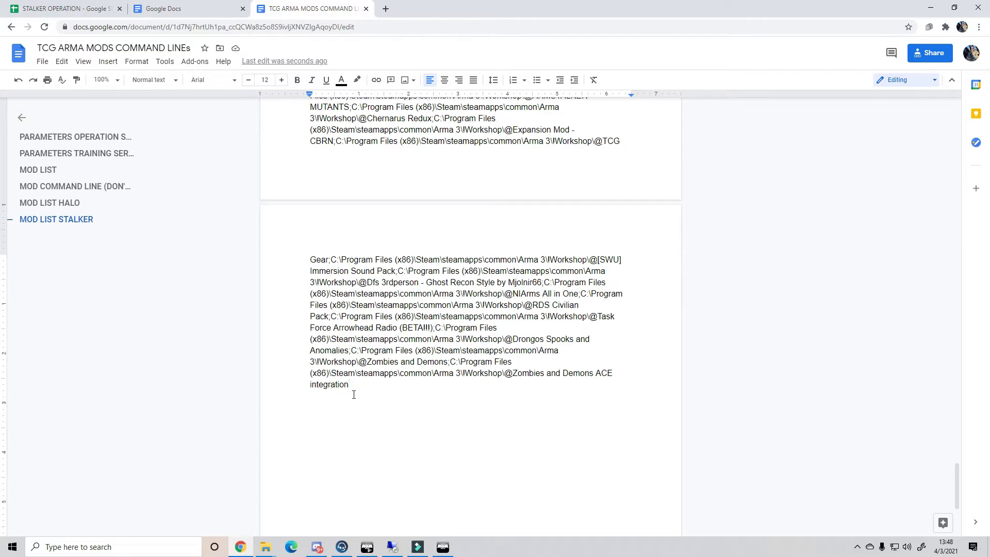
scroll(356, 394, up, 10)
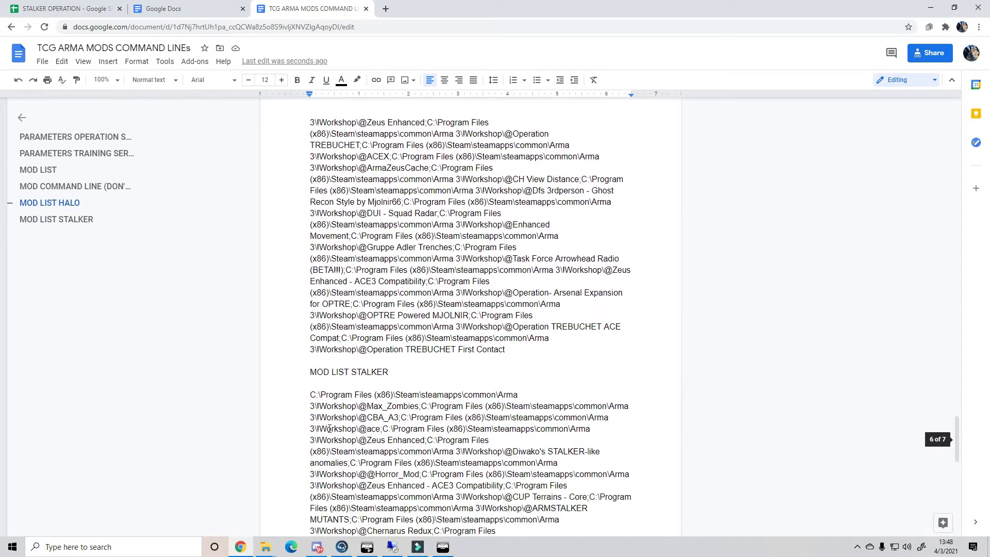
scroll(356, 413, down, 8)
click(366, 391)
drag(366, 391, 295, 323)
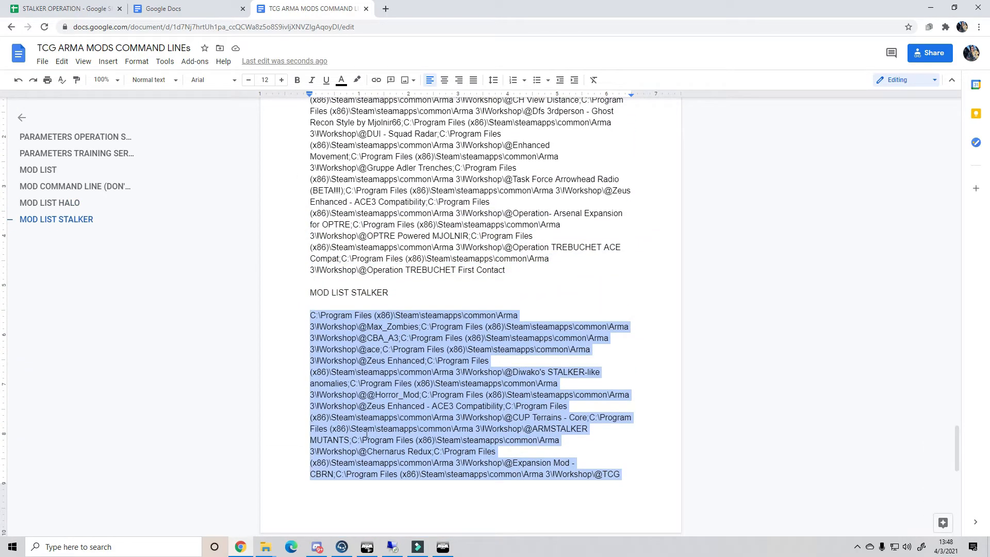
- Switch to FireDaemon Pro on the remote server, stop the 2302: Ops Server service and refresh the service list
click(393, 546)
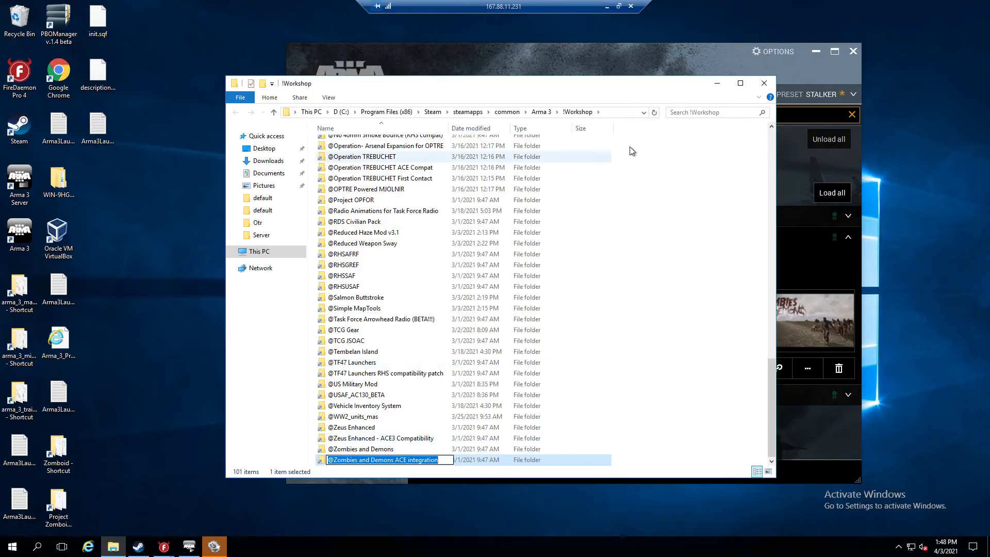
mouse_move(175, 547)
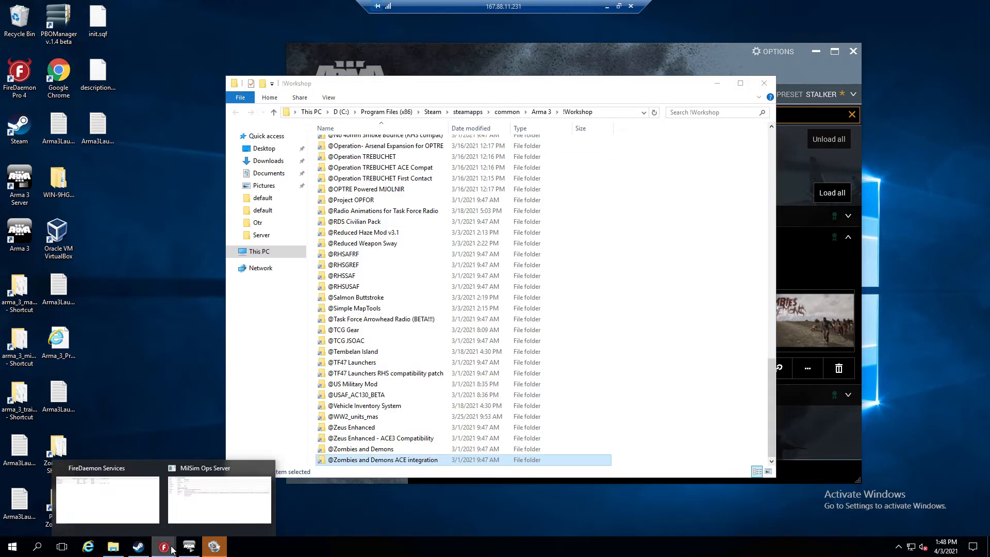
click(179, 510)
click(55, 77)
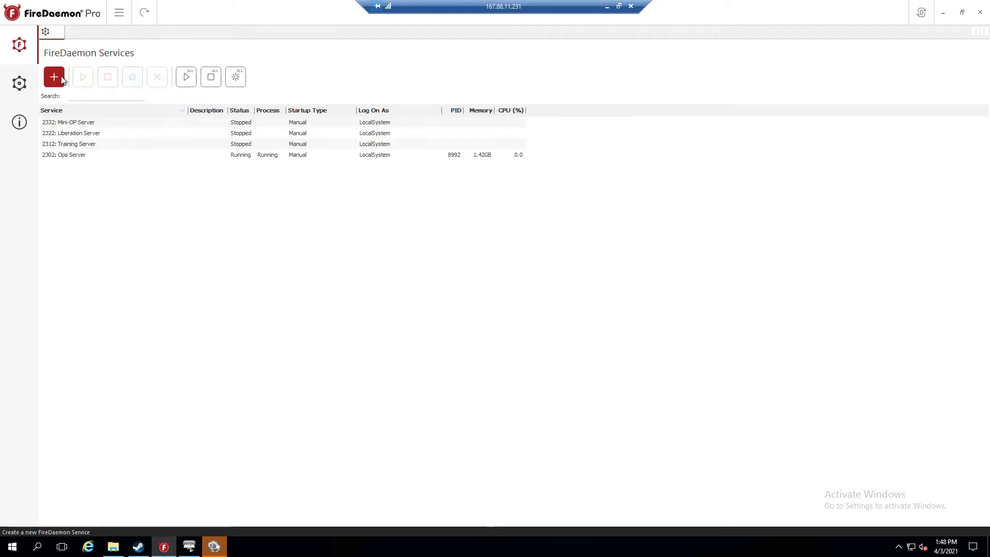
click(207, 154)
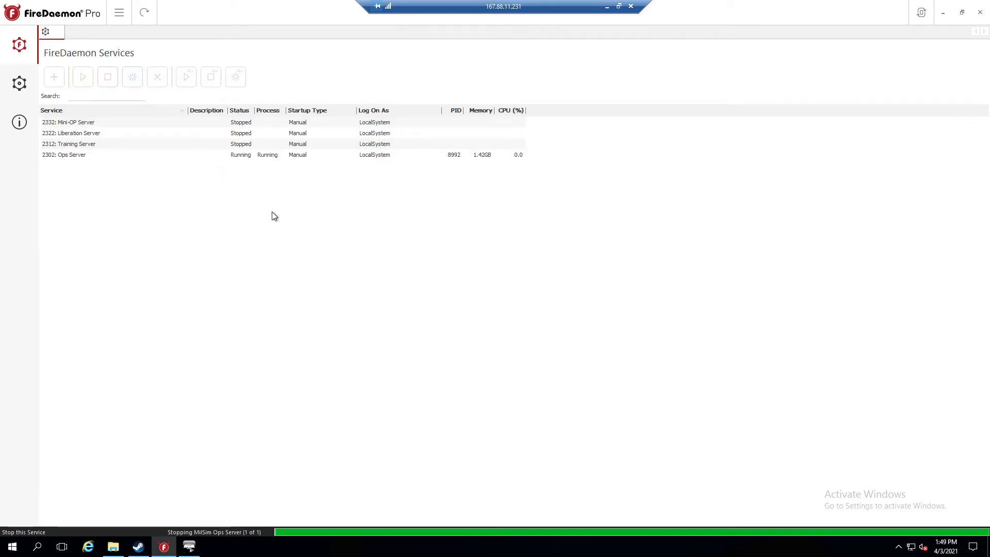
click(148, 16)
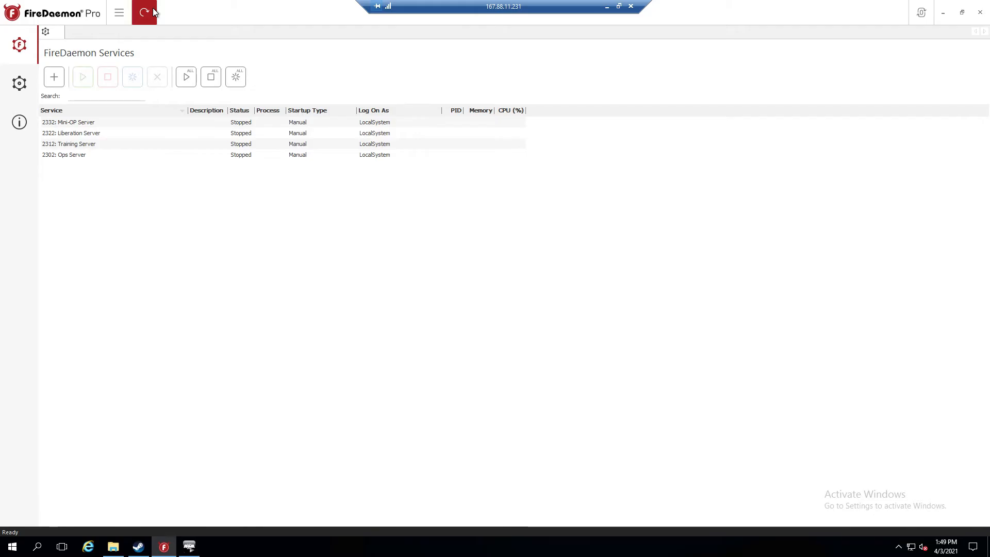
- Replace the mod paths in the Ops Server's parameters with the copied STALKER command line and save the service definition
click(243, 154)
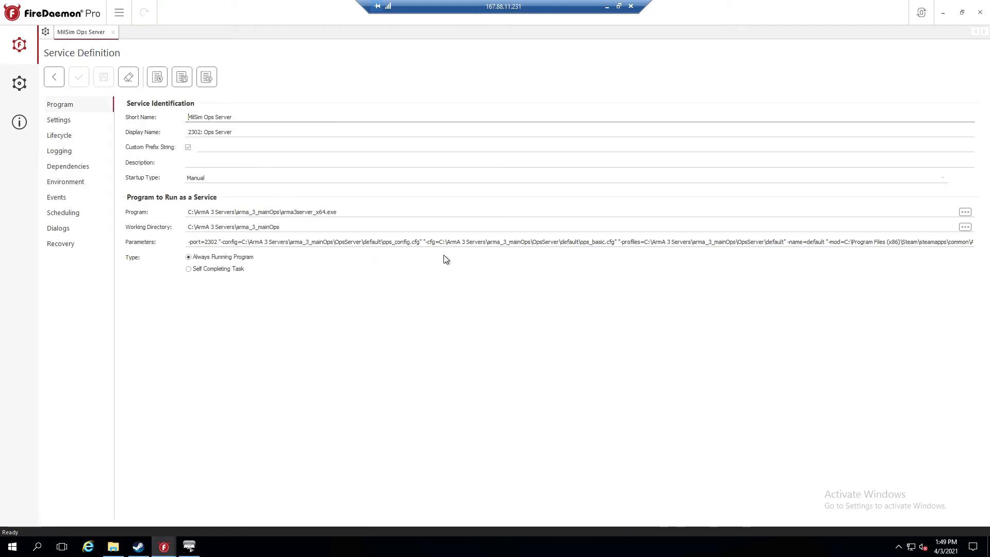
drag(844, 242, 707, 261)
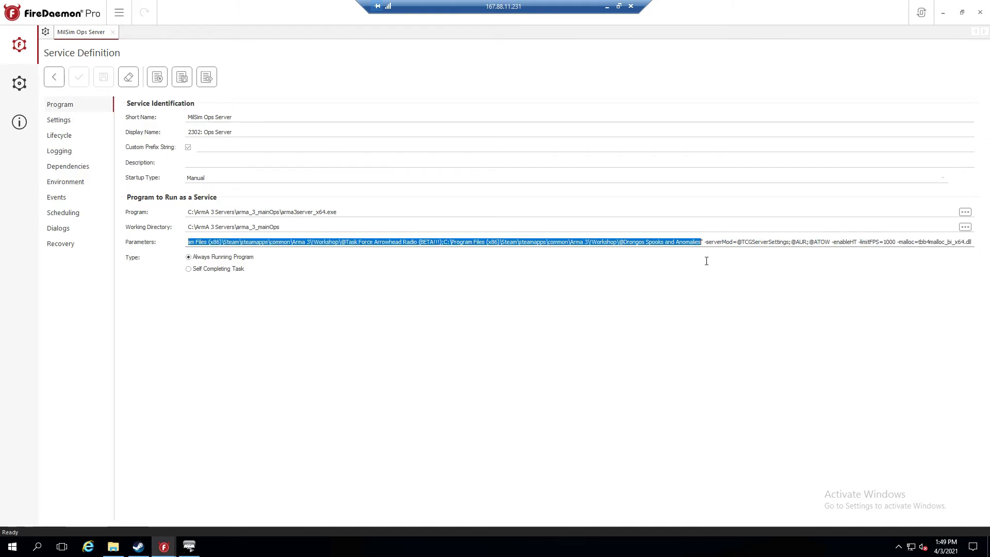
key(ctrl+v)
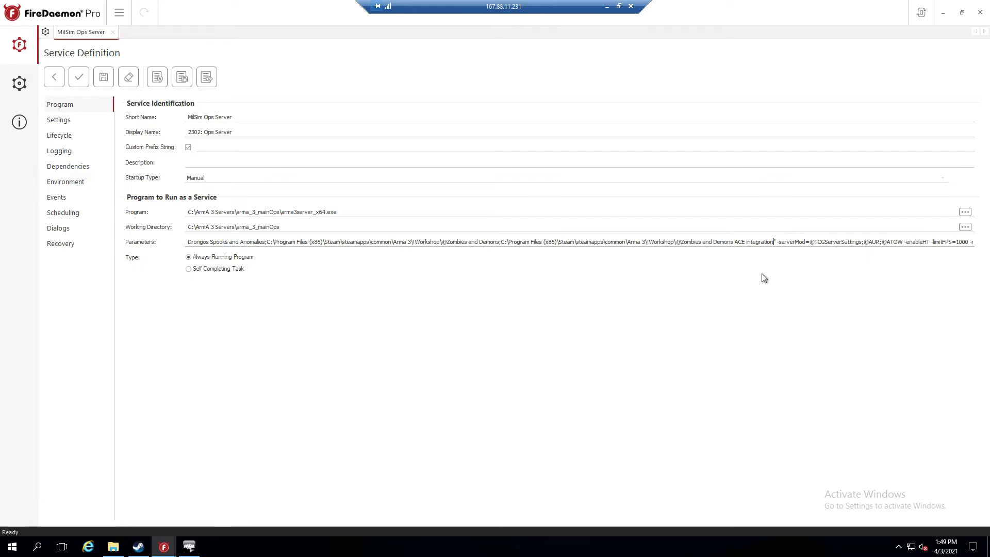
click(112, 82)
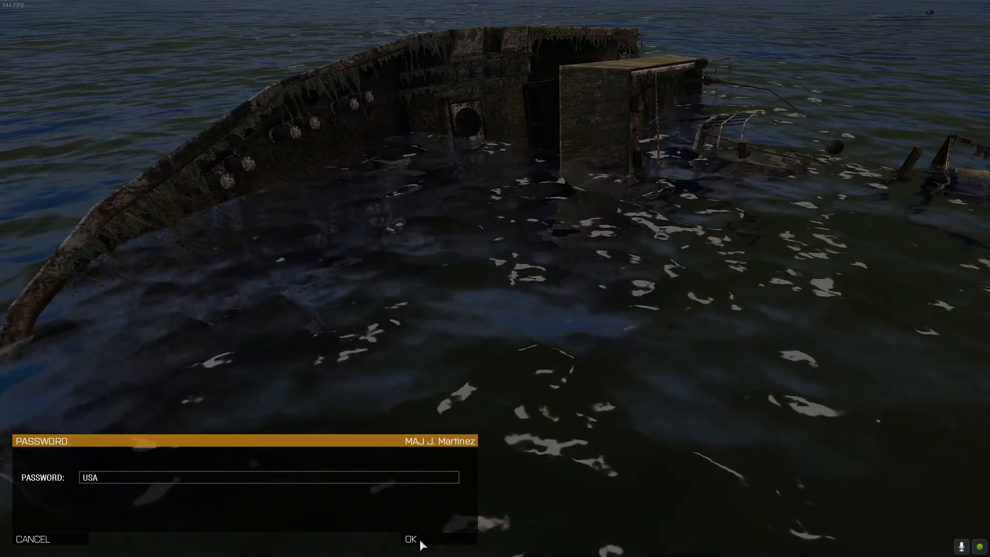
- Try joining the server in Arma 3 with the prefilled password
click(422, 537)
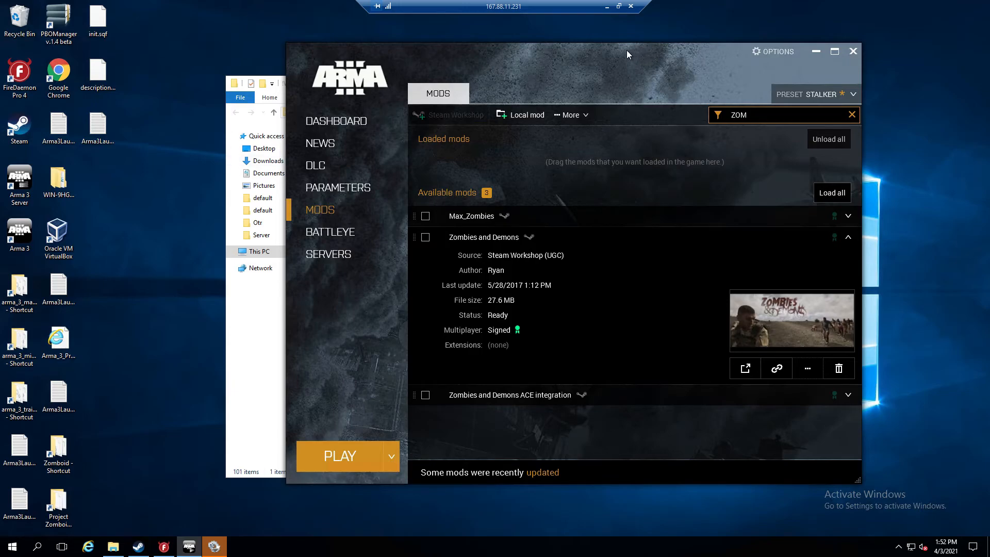
- Exit Steam on the remote server and bring up FireDaemon Pro
click(900, 548)
right_click(904, 528)
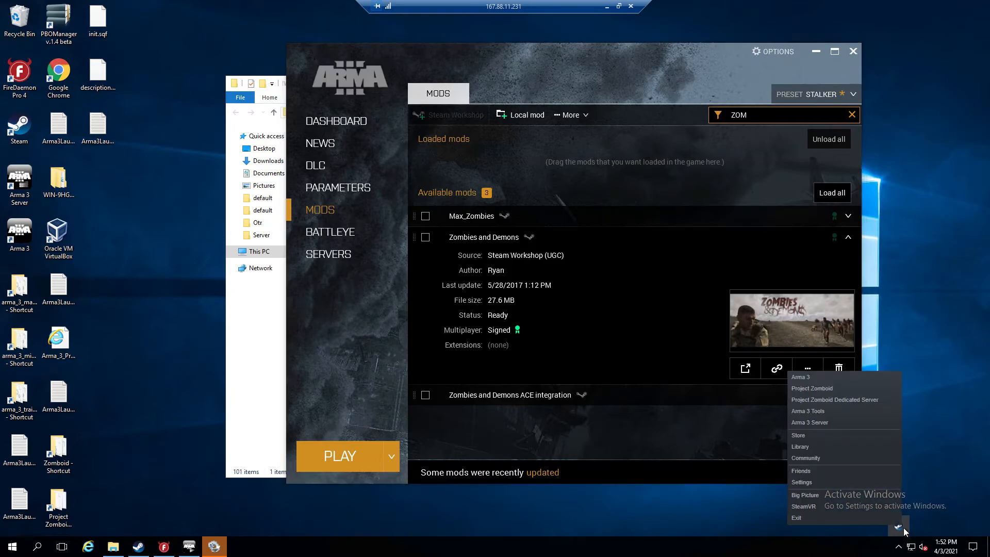
click(868, 518)
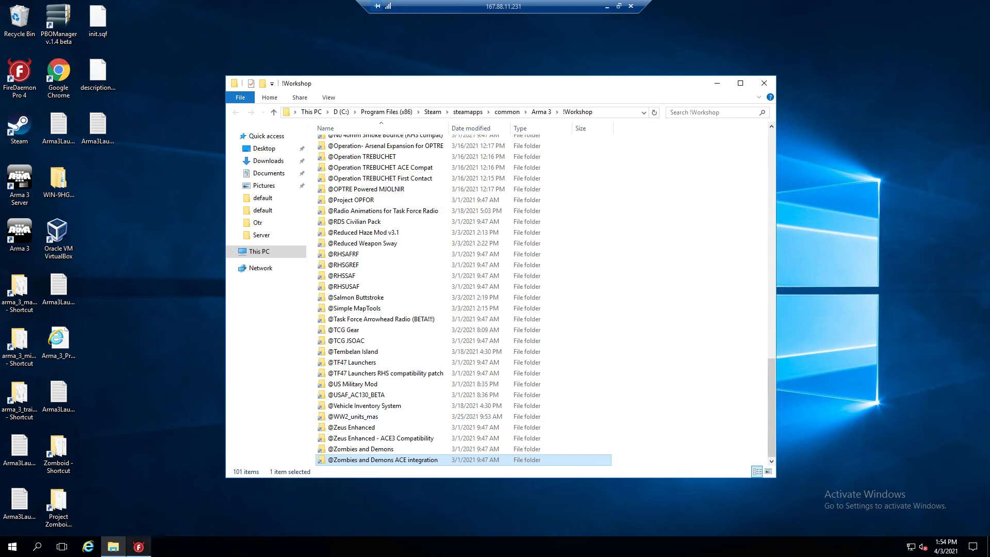
click(139, 546)
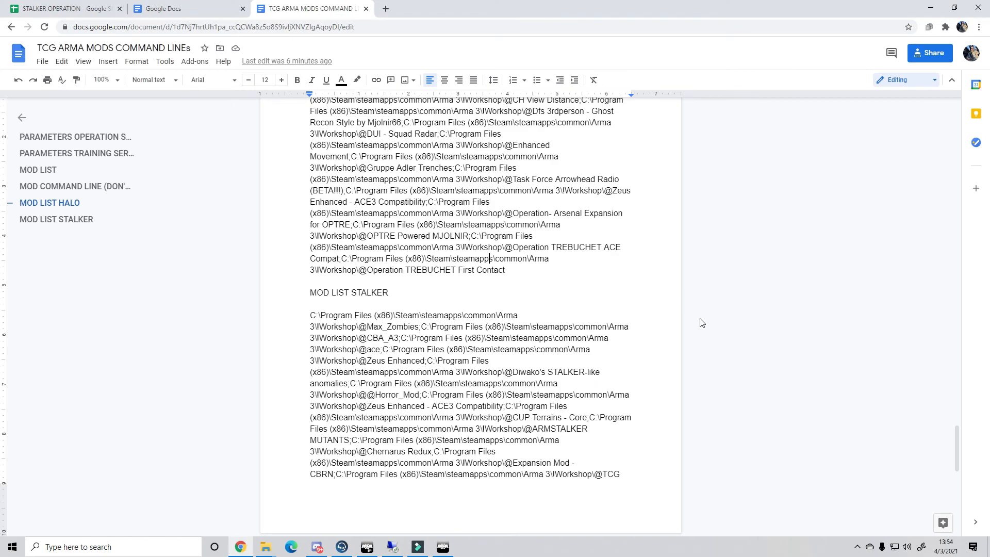
- Review the Google Doc's operation server parameters, mod list, mod command line and the HALO and STALKER mod lists
scroll(698, 323, up, 15)
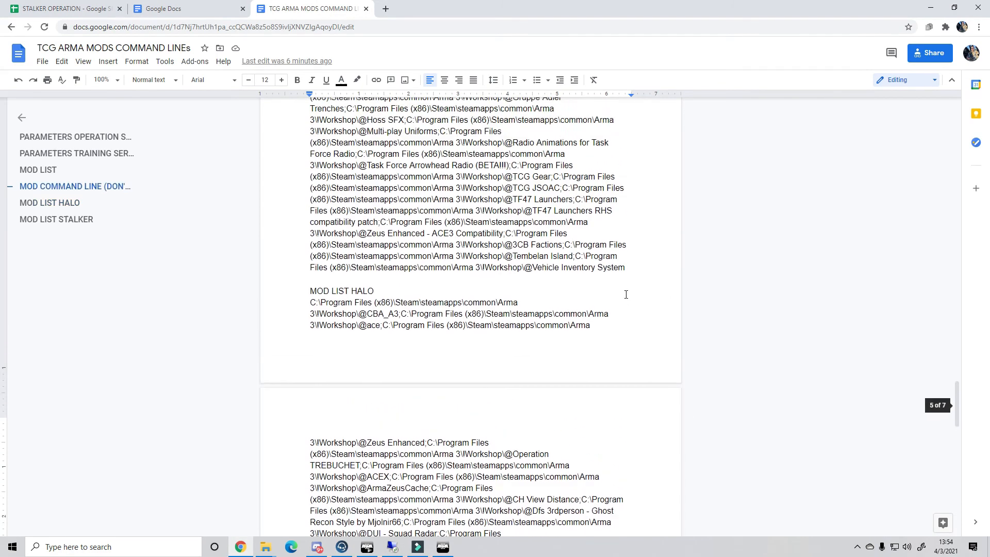
scroll(467, 221, up, 20)
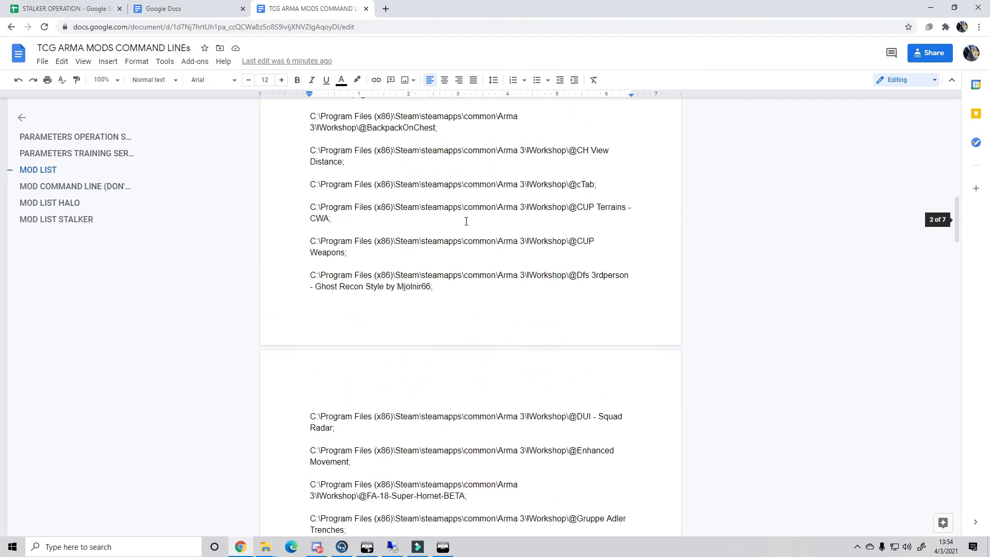
scroll(466, 221, up, 15)
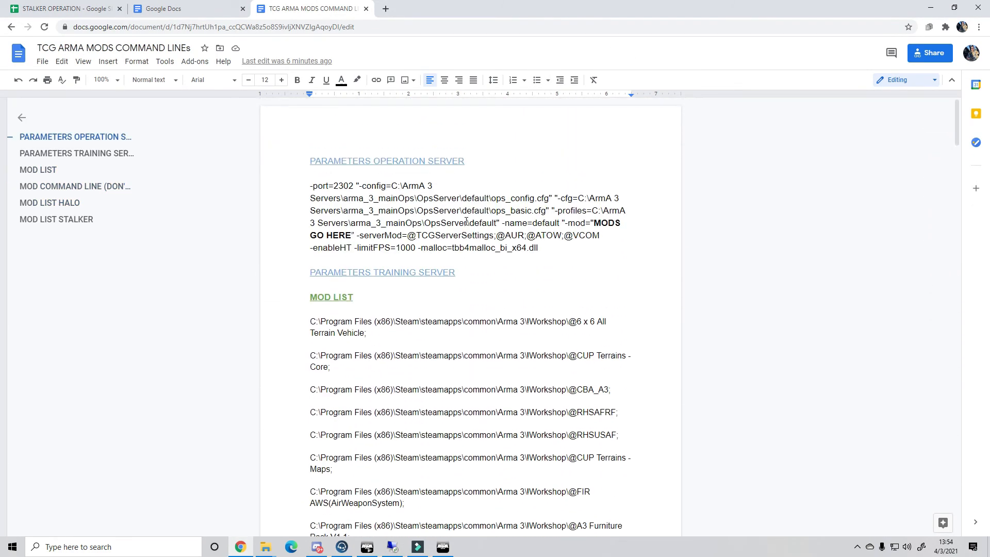
scroll(469, 229, down, 12)
scroll(469, 229, down, 20)
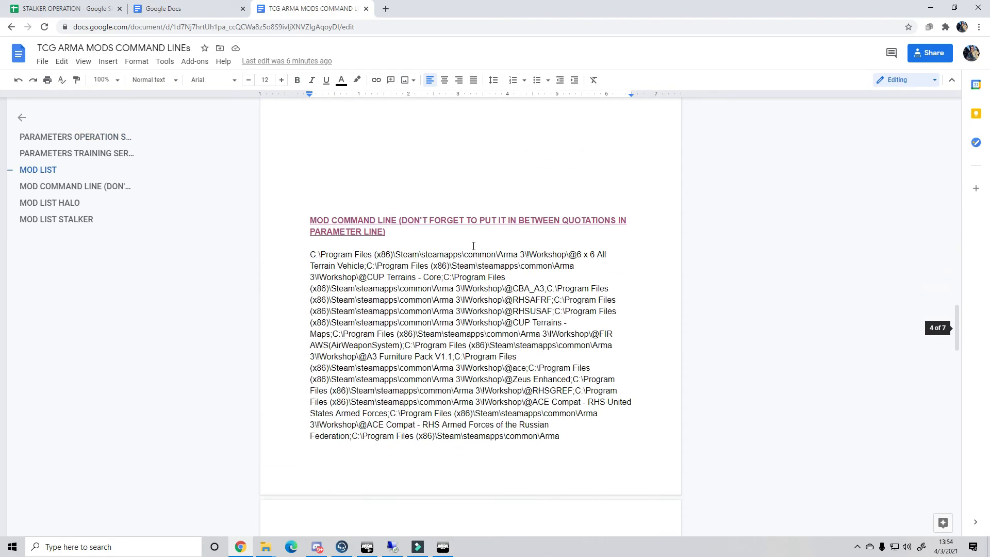
scroll(467, 261, down, 6)
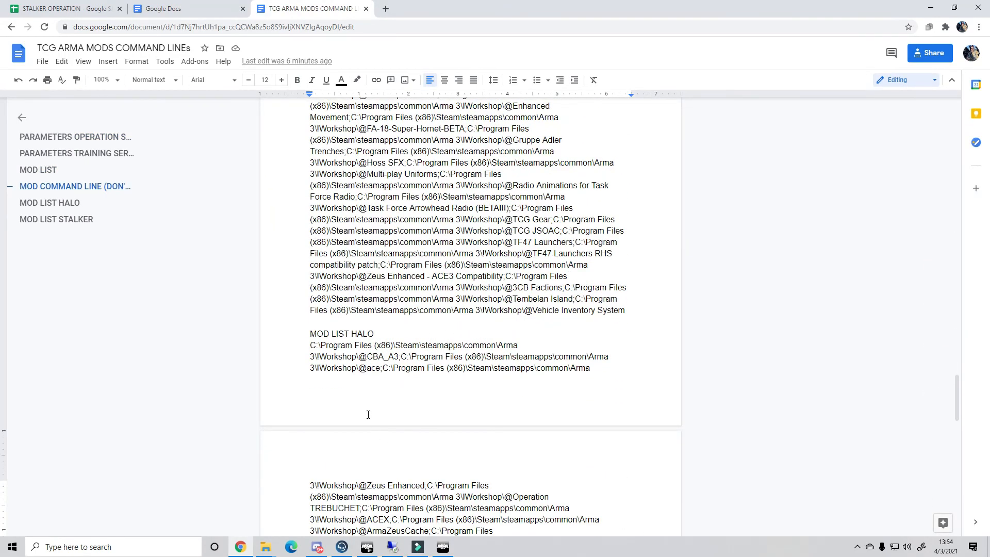
scroll(377, 436, down, 5)
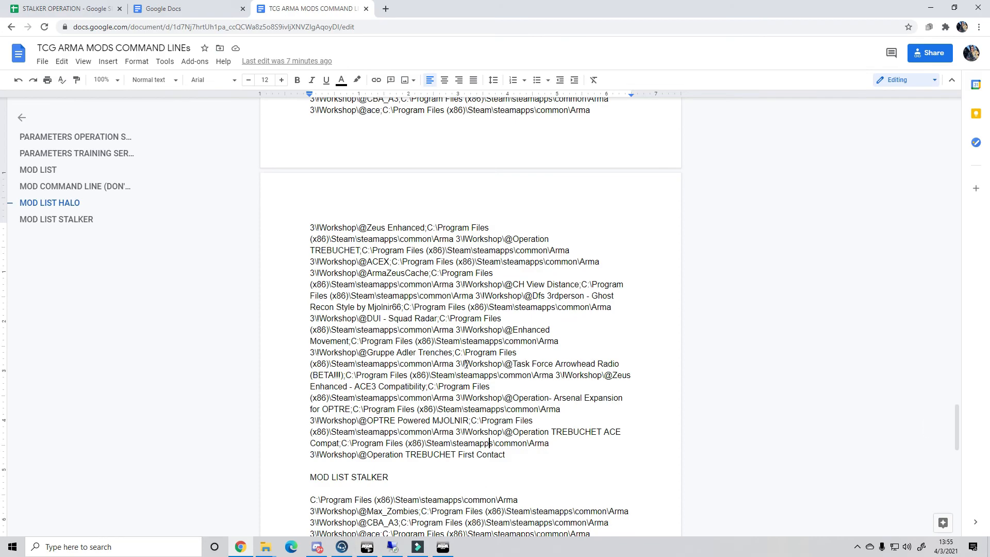
scroll(466, 363, up, 12)
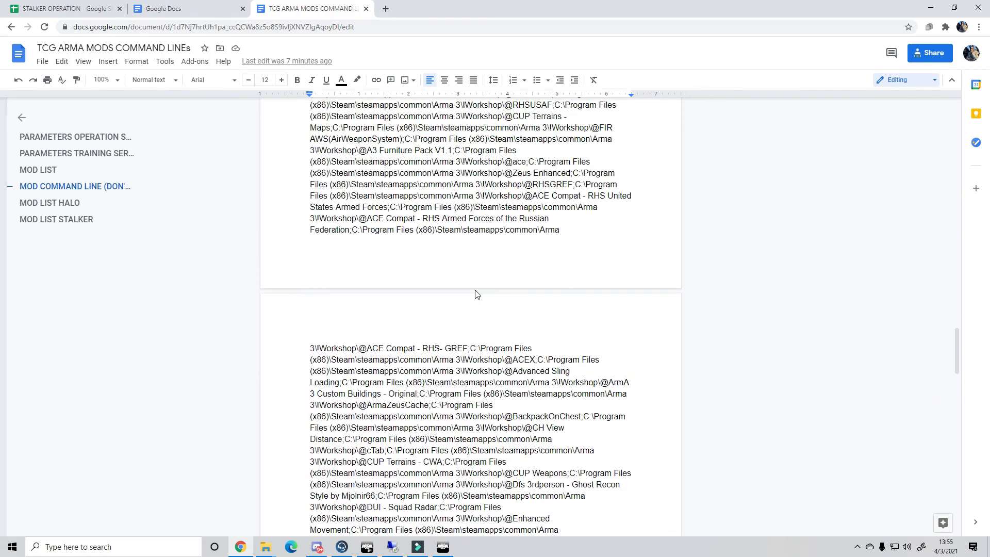
scroll(476, 294, up, 2)
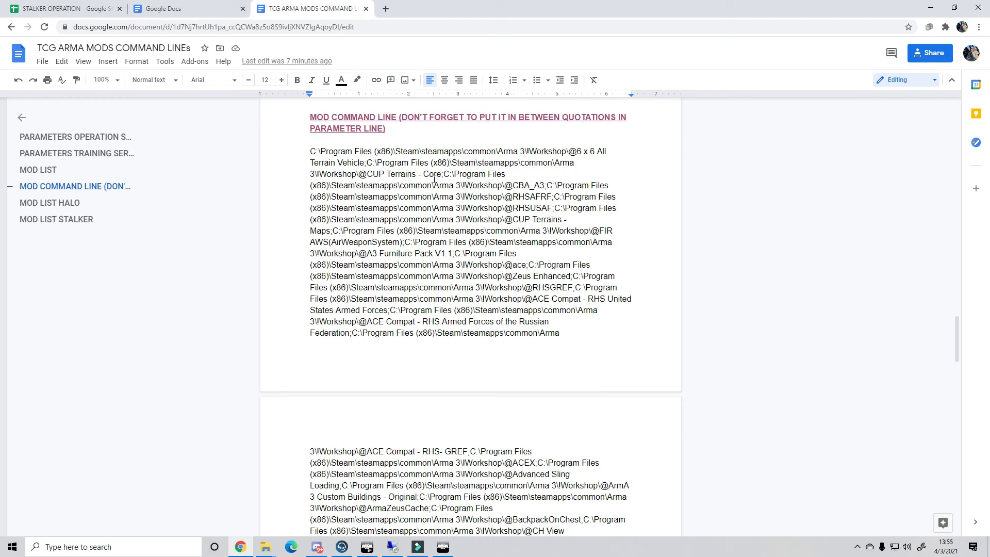
scroll(435, 180, up, 1)
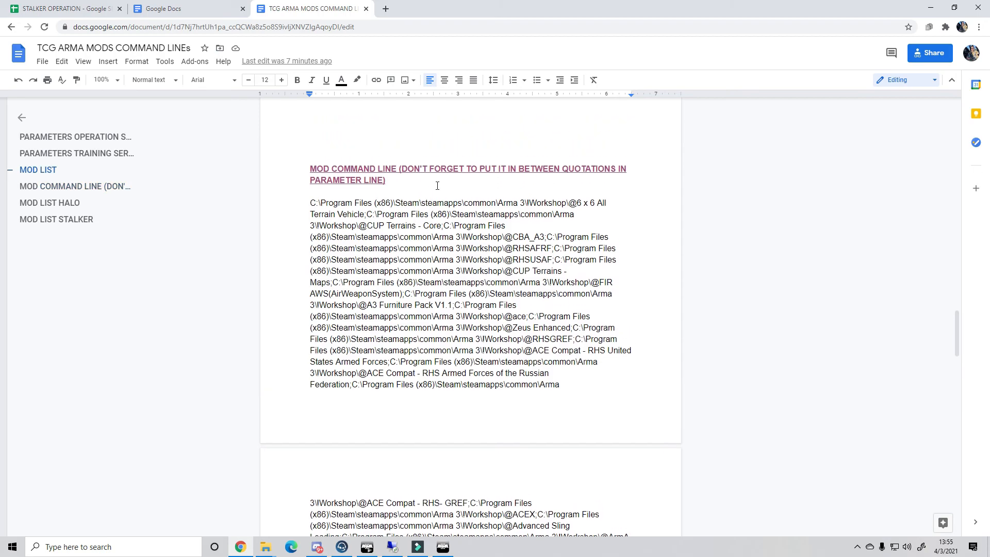